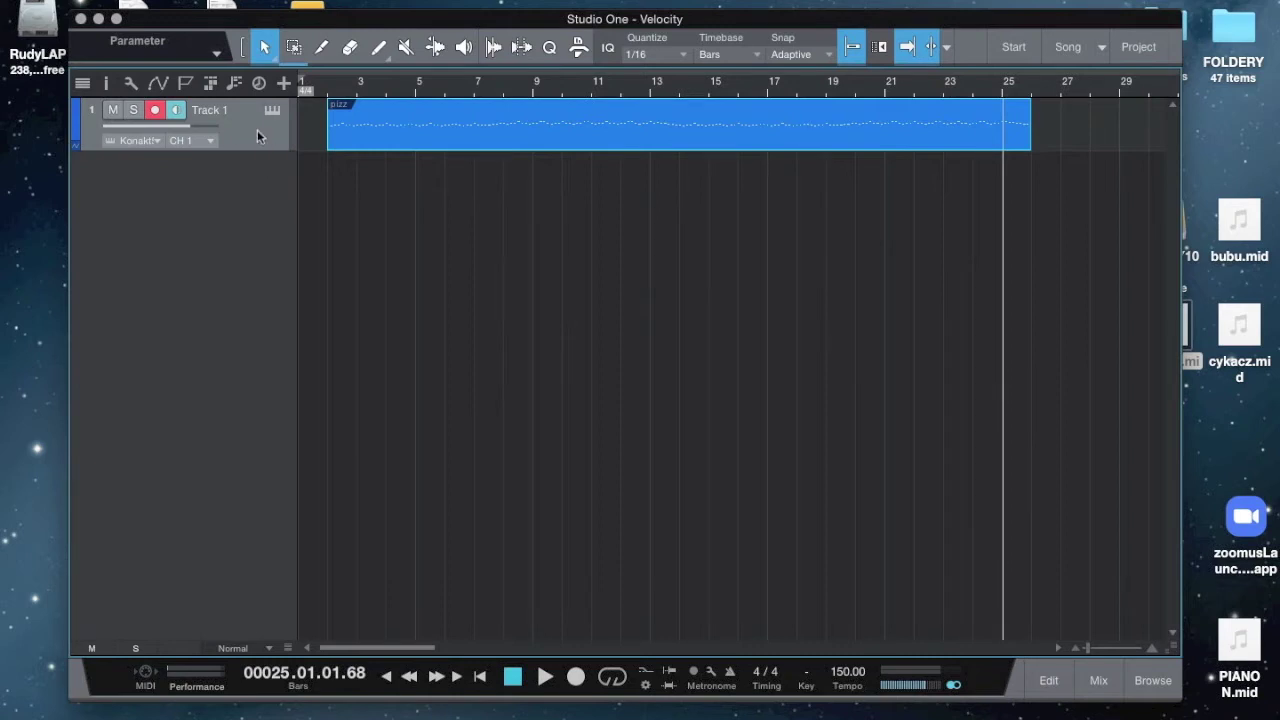
Move the pizz part to start at bar 5 on a taller Track 1 and play it from there
drag(248, 151, 251, 273)
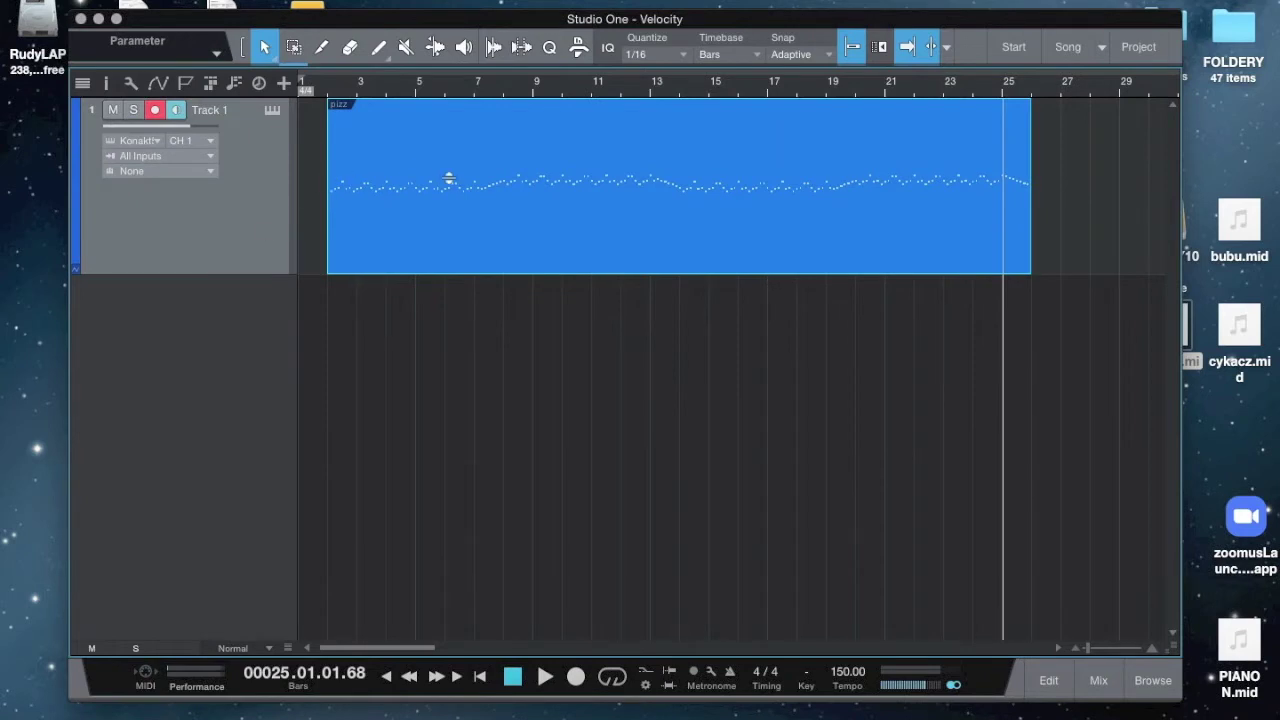
drag(449, 179, 537, 149)
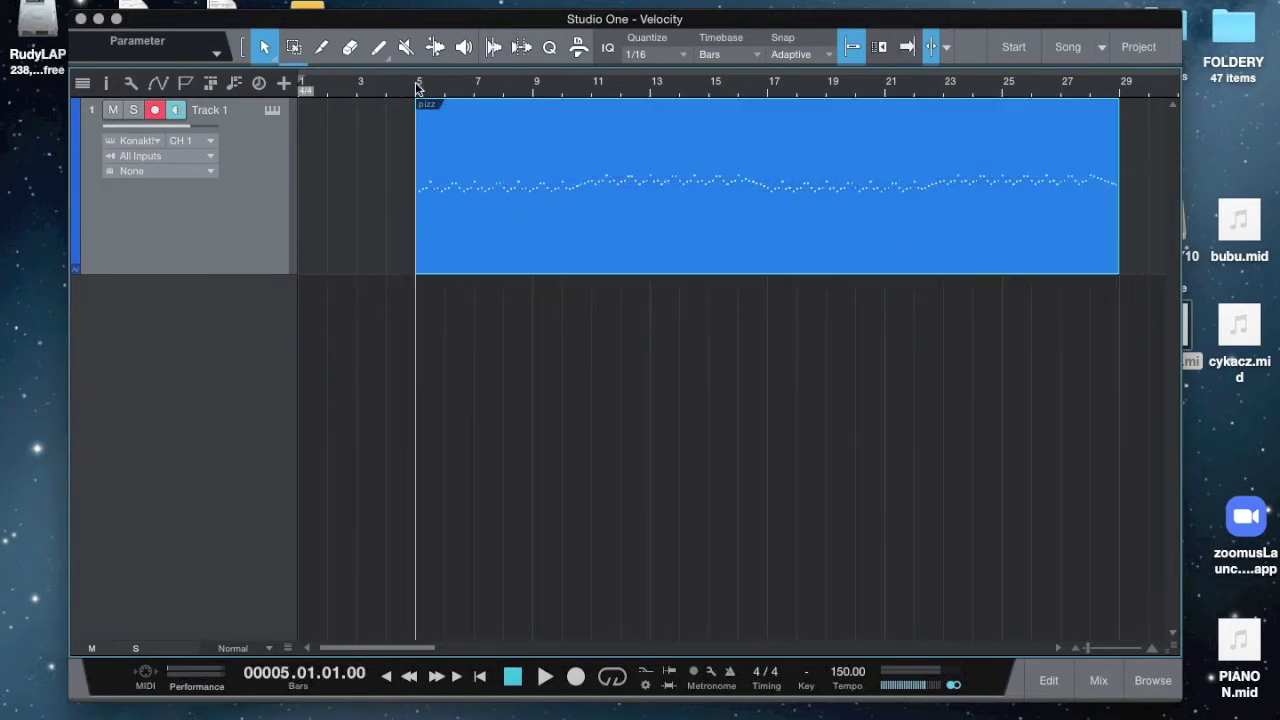
key(space)
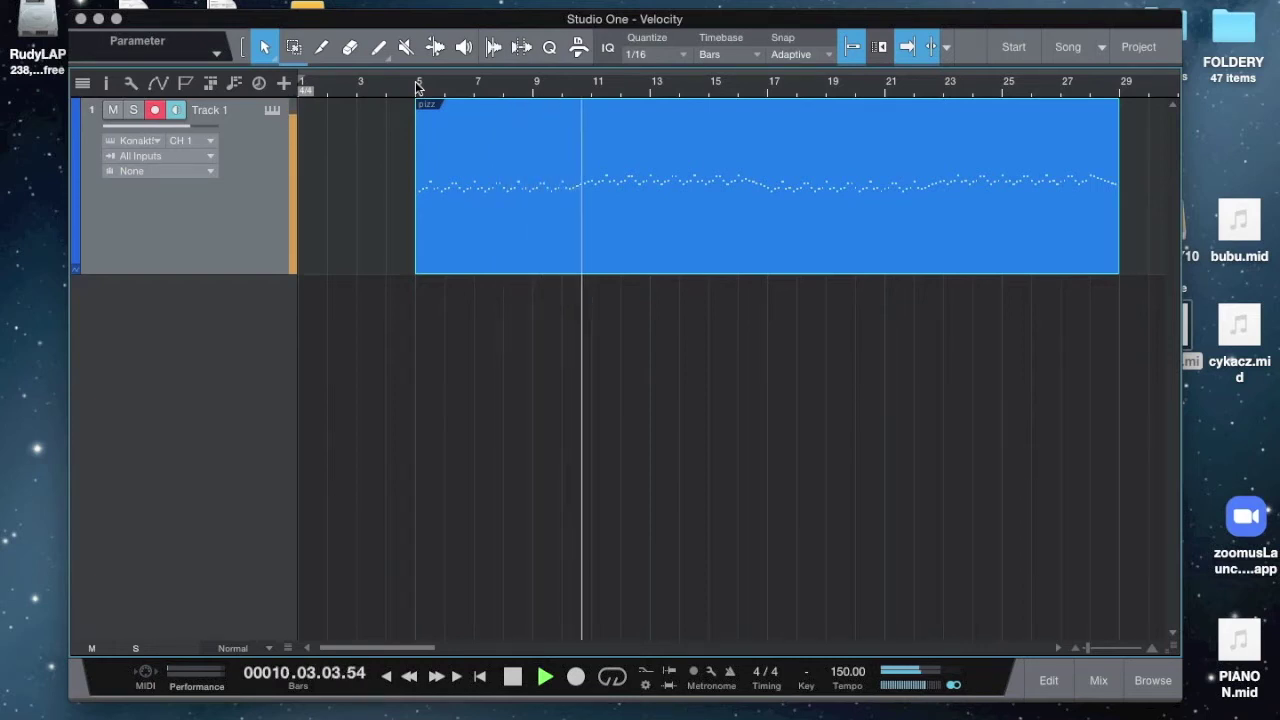
key(space)
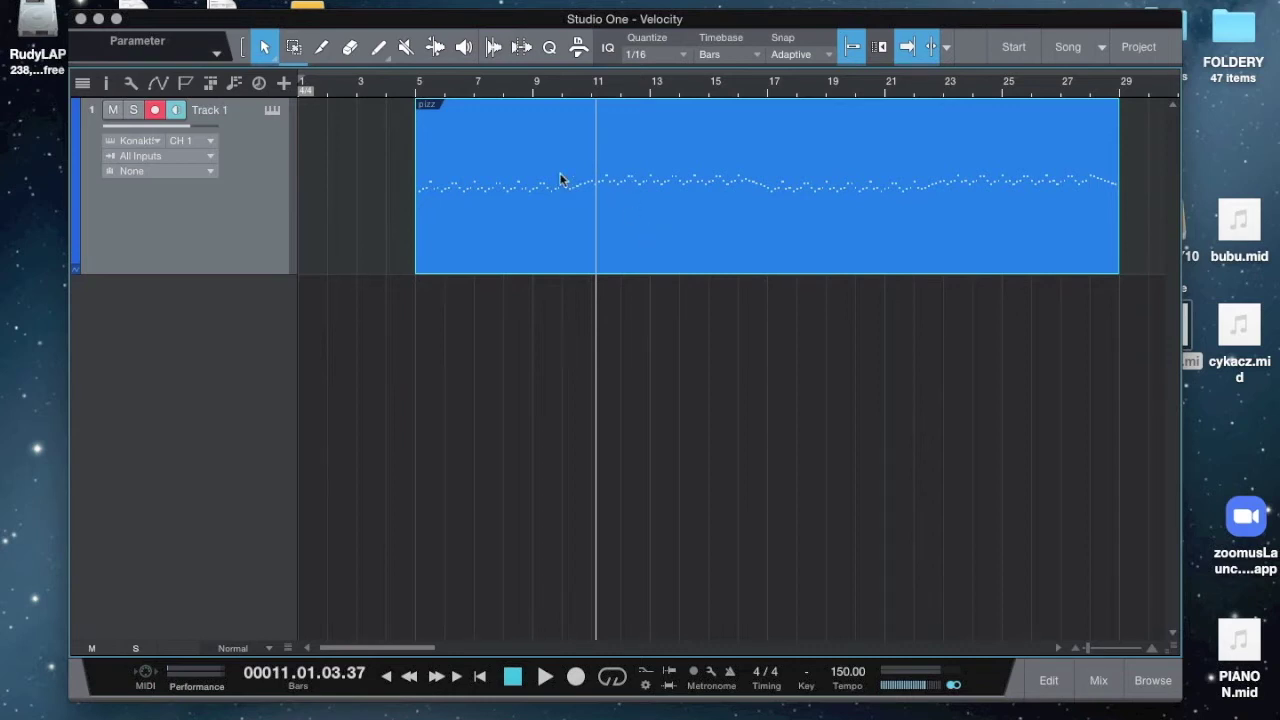
Open the pizz part in the note editor and enlarge the note area above the velocity lane
double_click(678, 193)
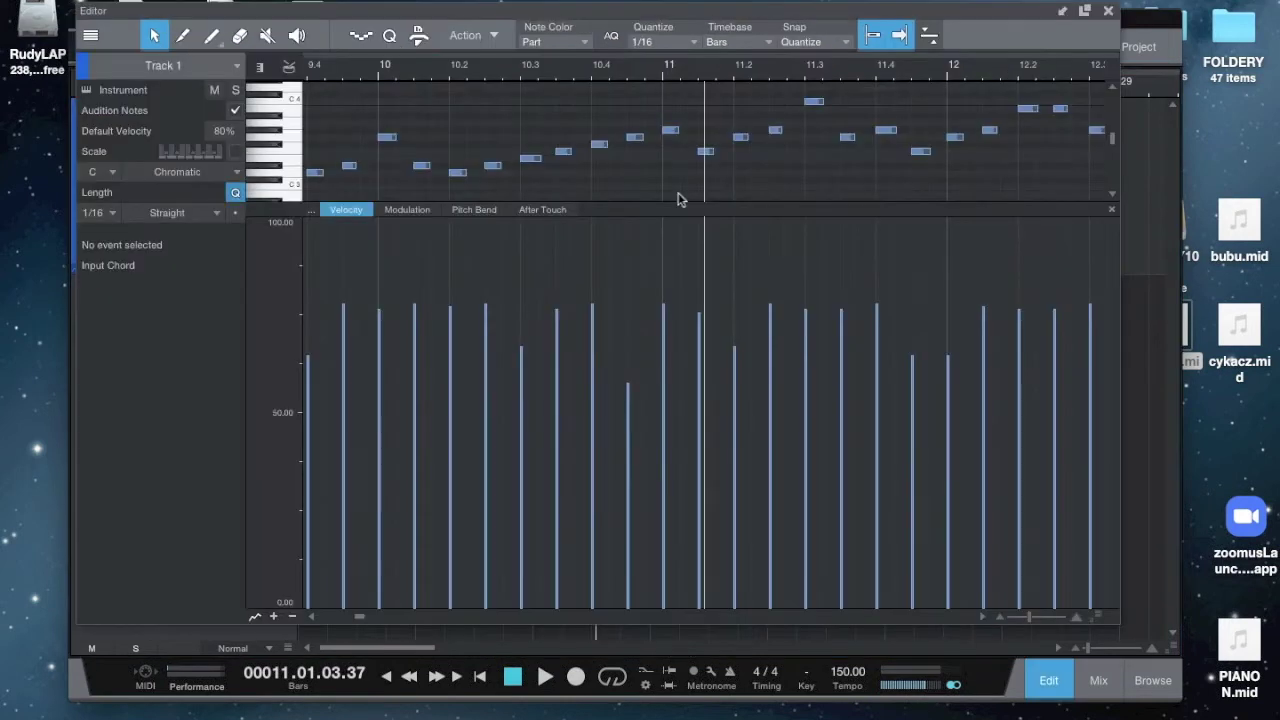
click(1108, 12)
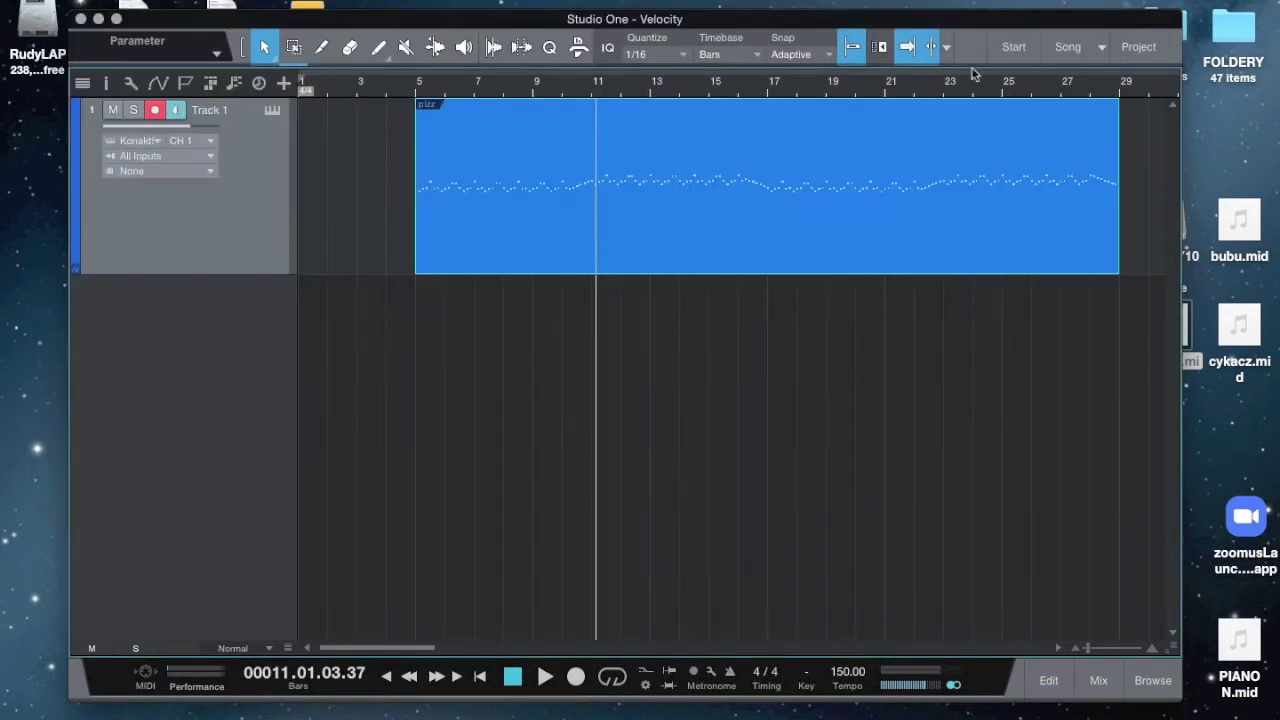
double_click(790, 153)
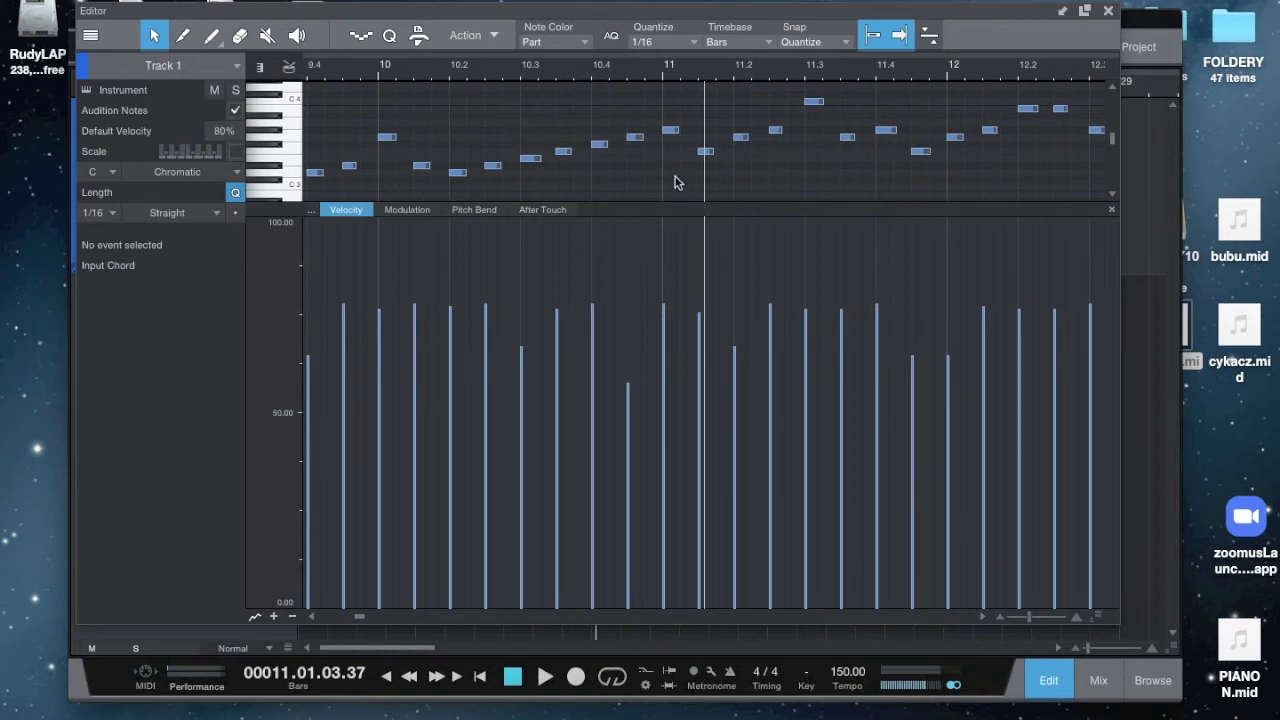
drag(676, 211, 696, 373)
drag(674, 74, 616, 107)
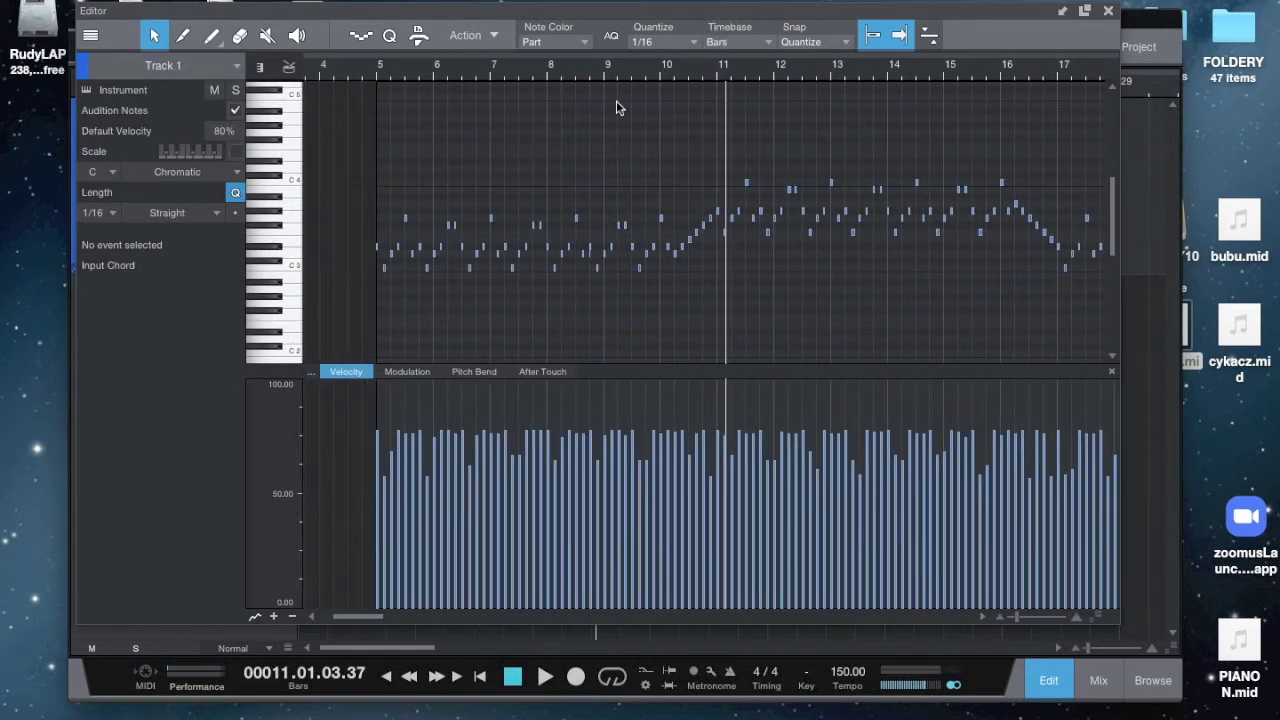
View the Modulation and Pitch Bend lanes of the part, then return to the Velocity lane
click(415, 372)
click(470, 372)
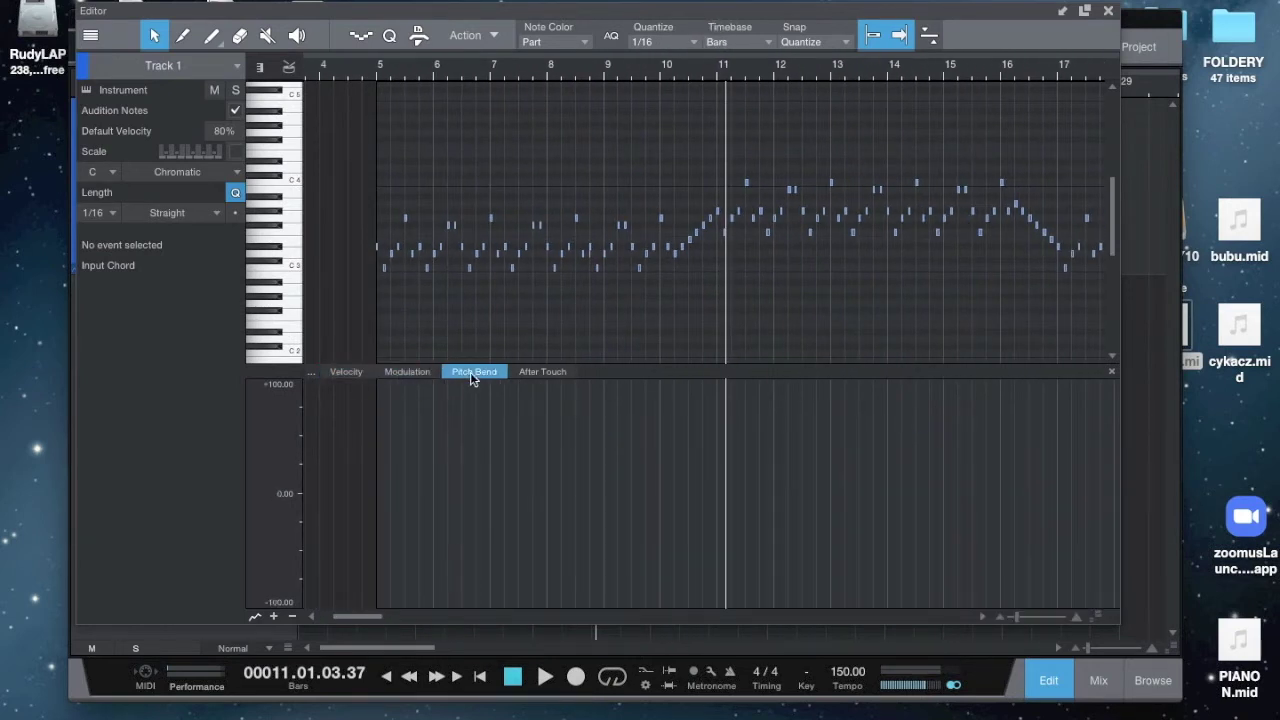
click(355, 373)
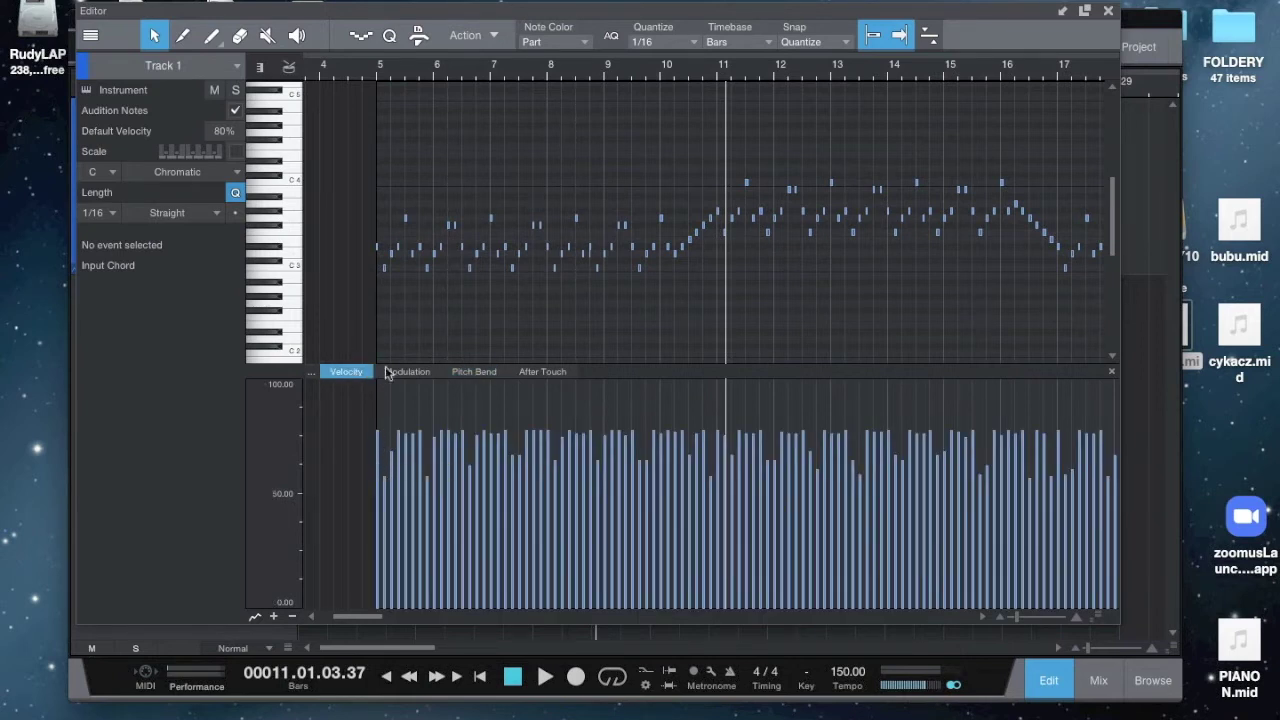
Raise the velocity of the first note in bar 5 to about 100
drag(371, 71, 414, 94)
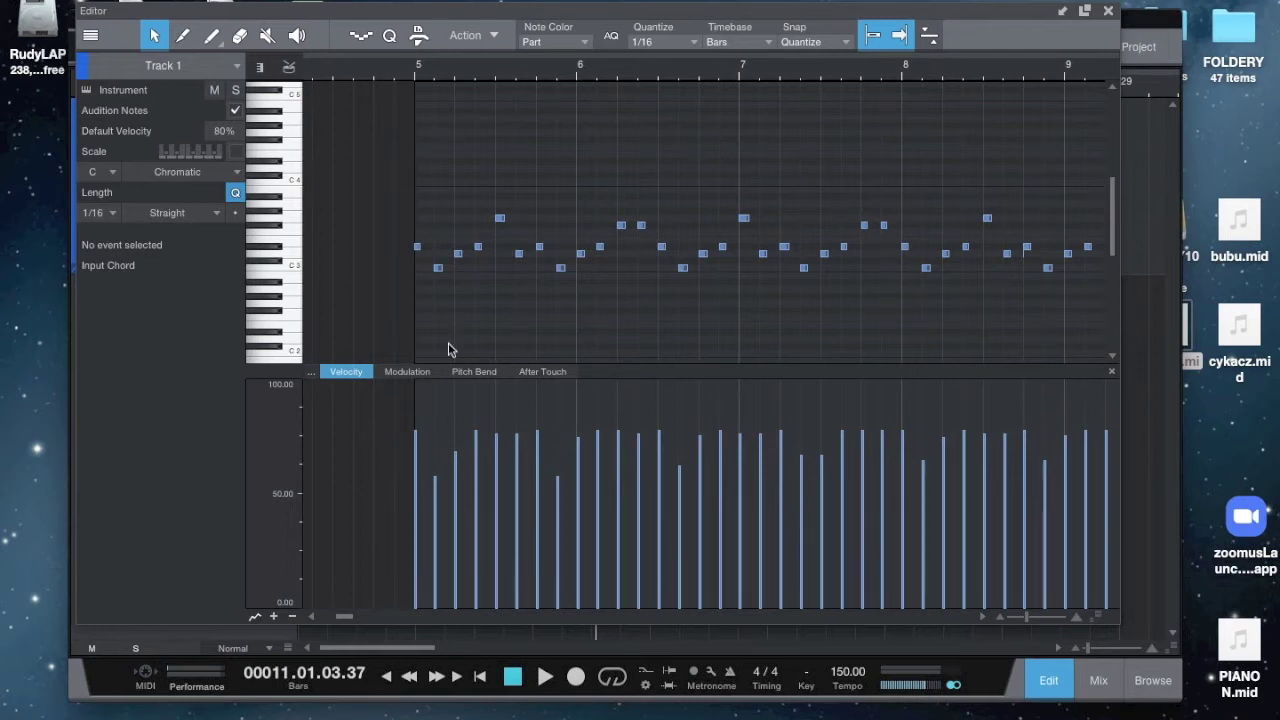
drag(443, 63, 449, 106)
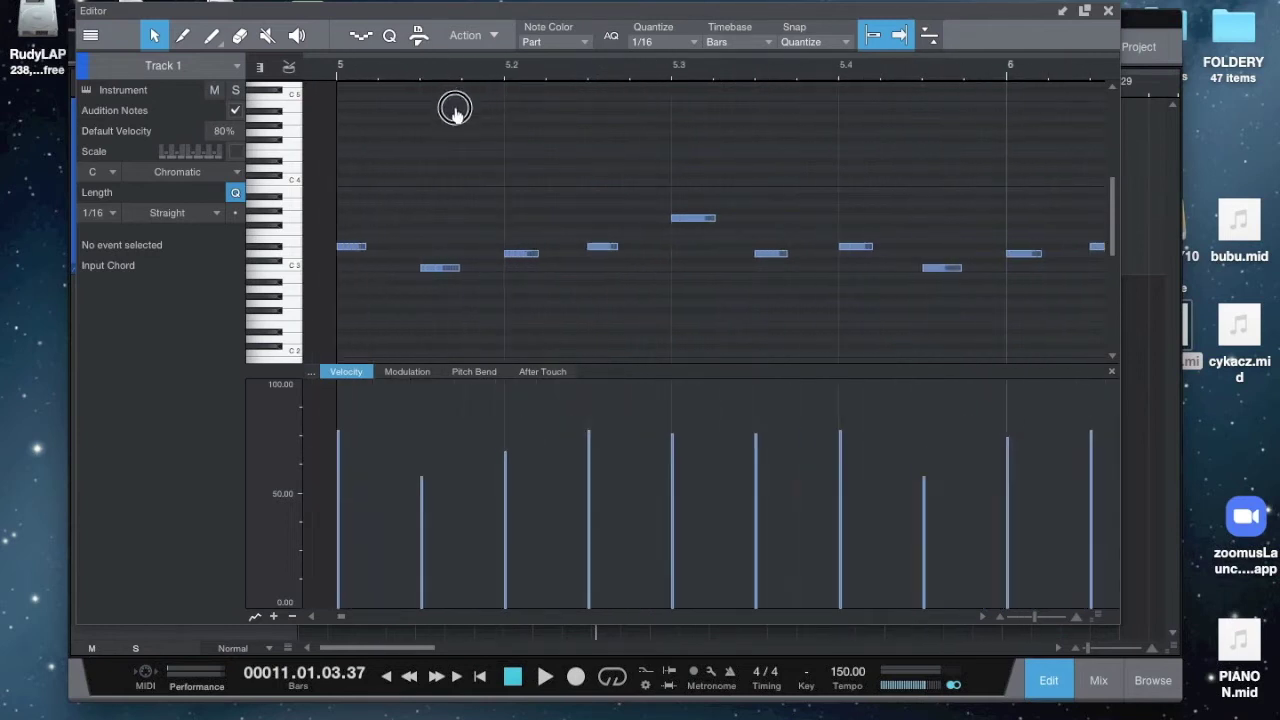
drag(341, 463, 343, 386)
key(space)
key(w)
key(w)
key(w)
key(w)
key(w)
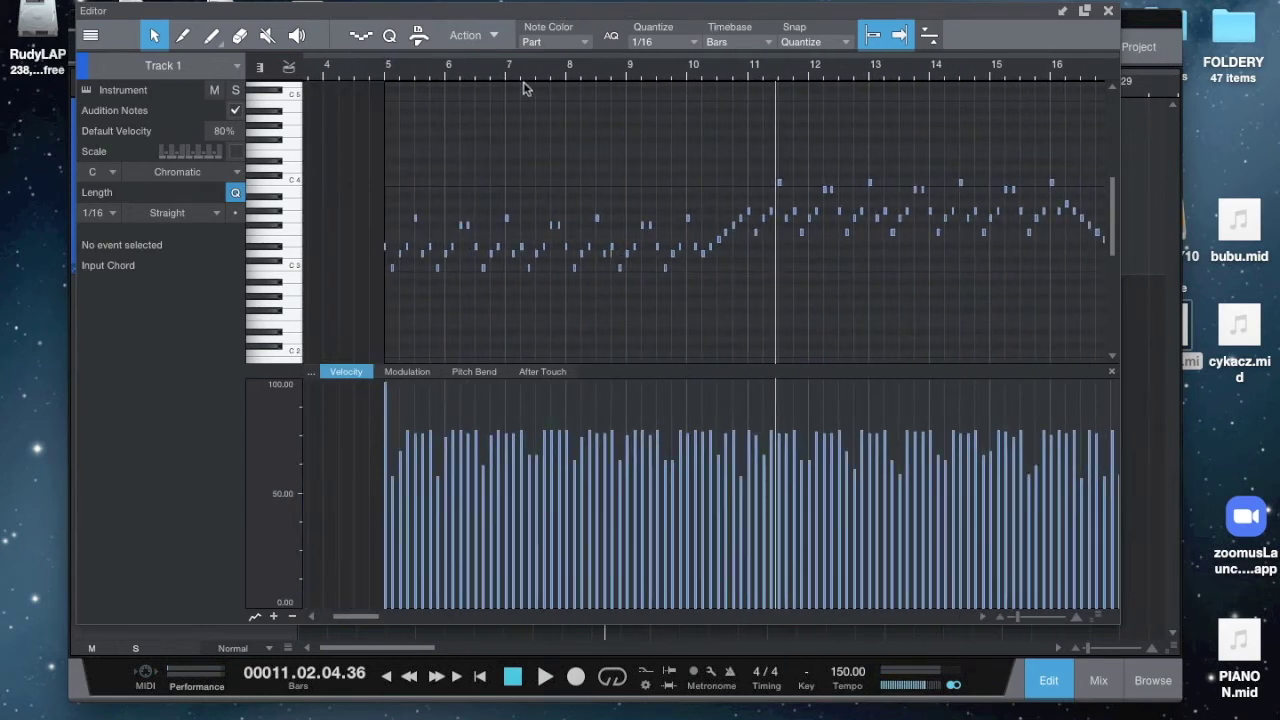
Lower the velocities of the second to fifth notes in bar 5 together by about 40
drag(366, 63, 400, 102)
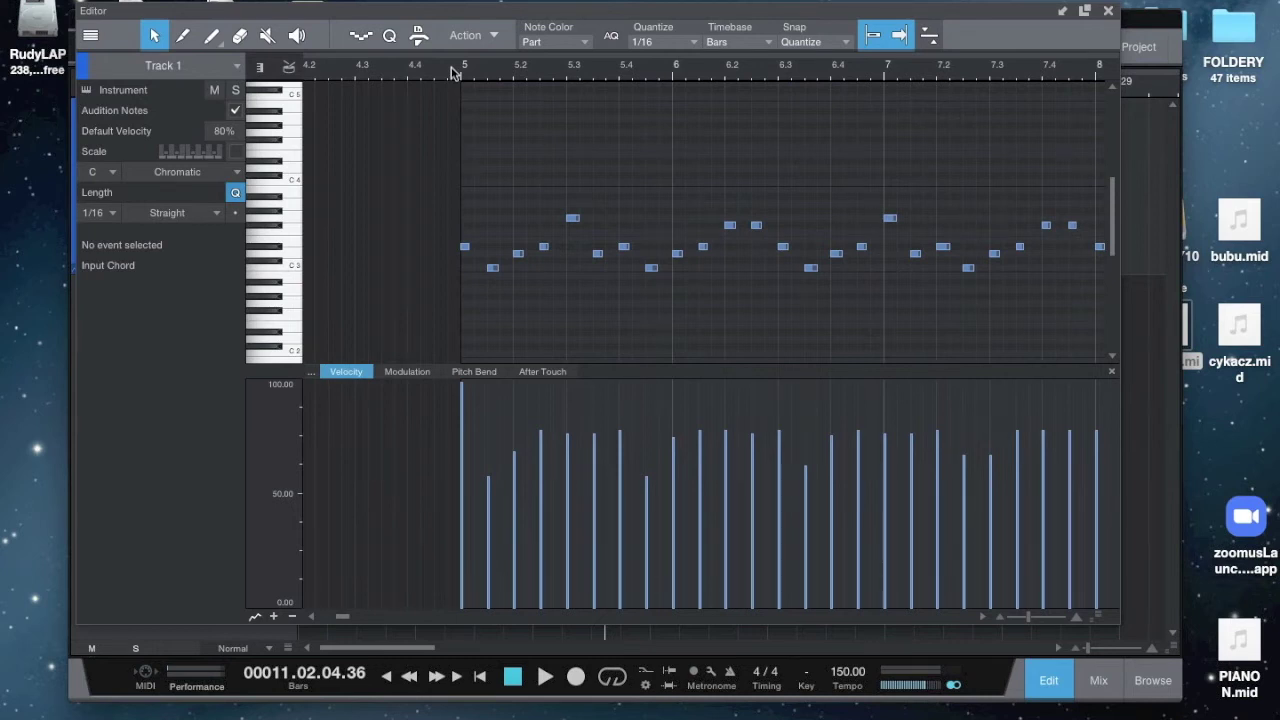
drag(487, 158, 582, 290)
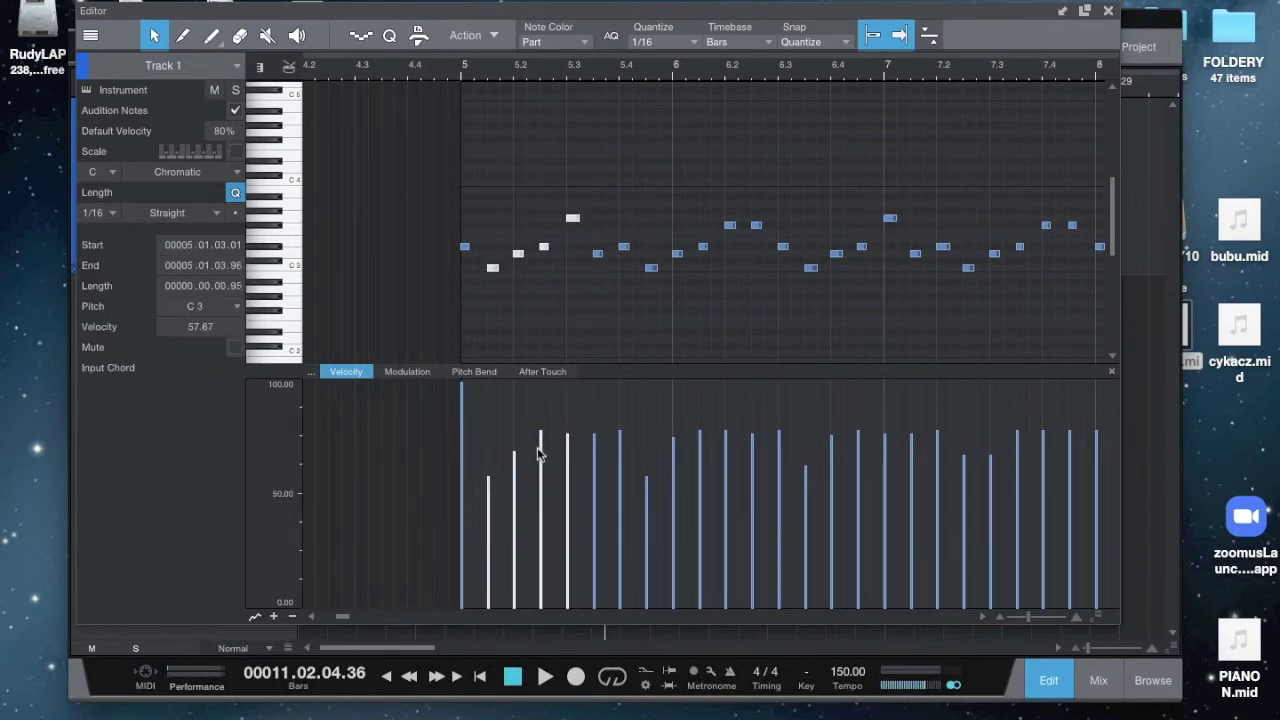
drag(540, 460, 545, 555)
click(595, 232)
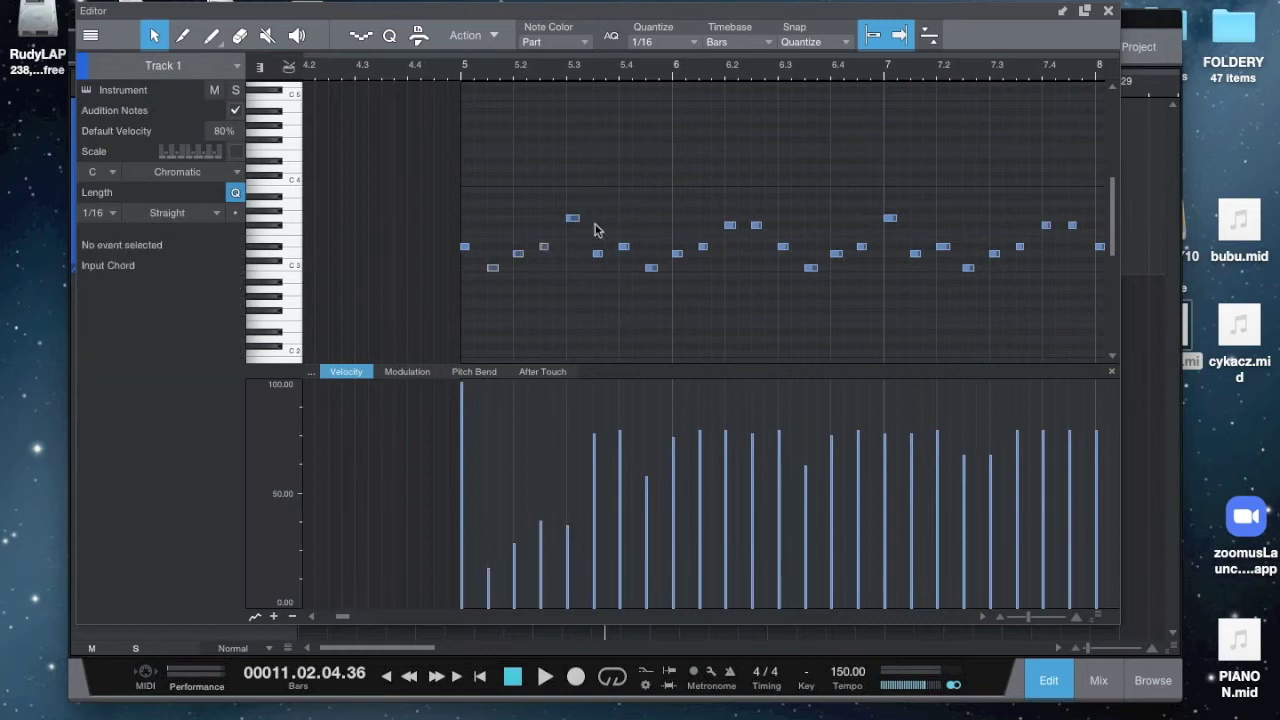
Raise the velocities of the last three notes in bar 5 to about 97 to 100
drag(593, 194, 662, 284)
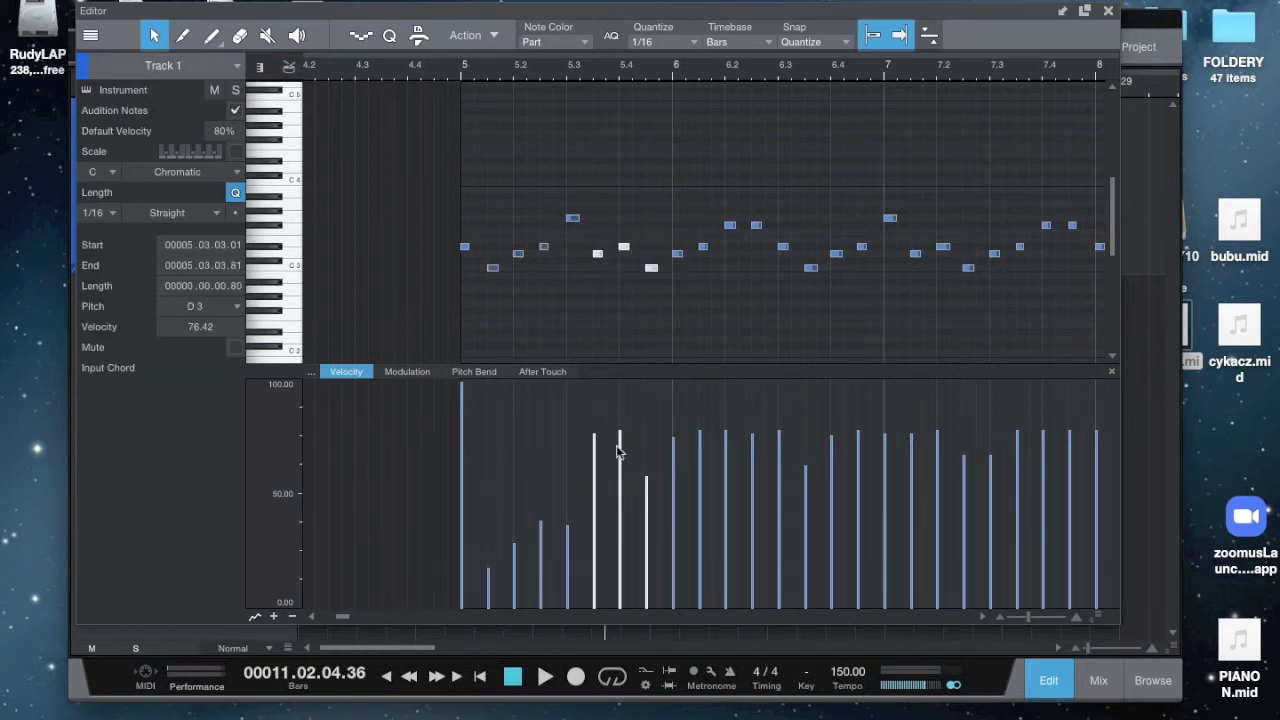
drag(620, 455, 622, 410)
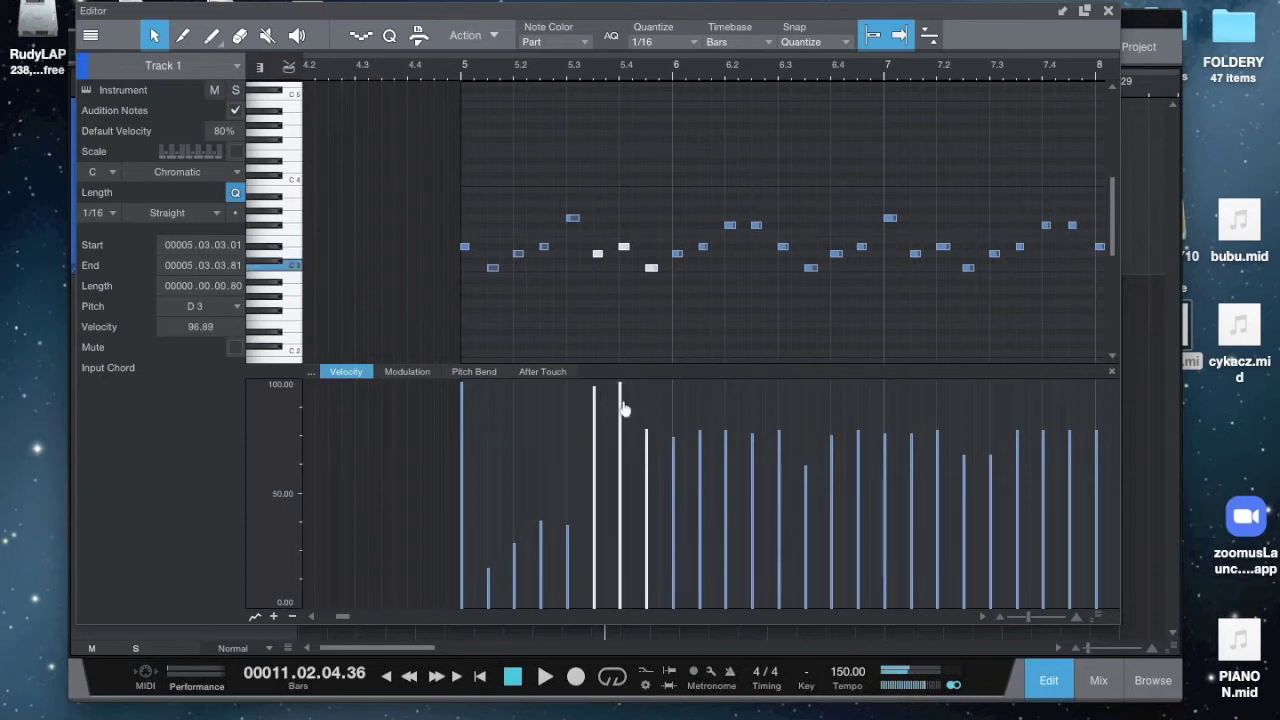
click(683, 403)
drag(646, 453, 646, 405)
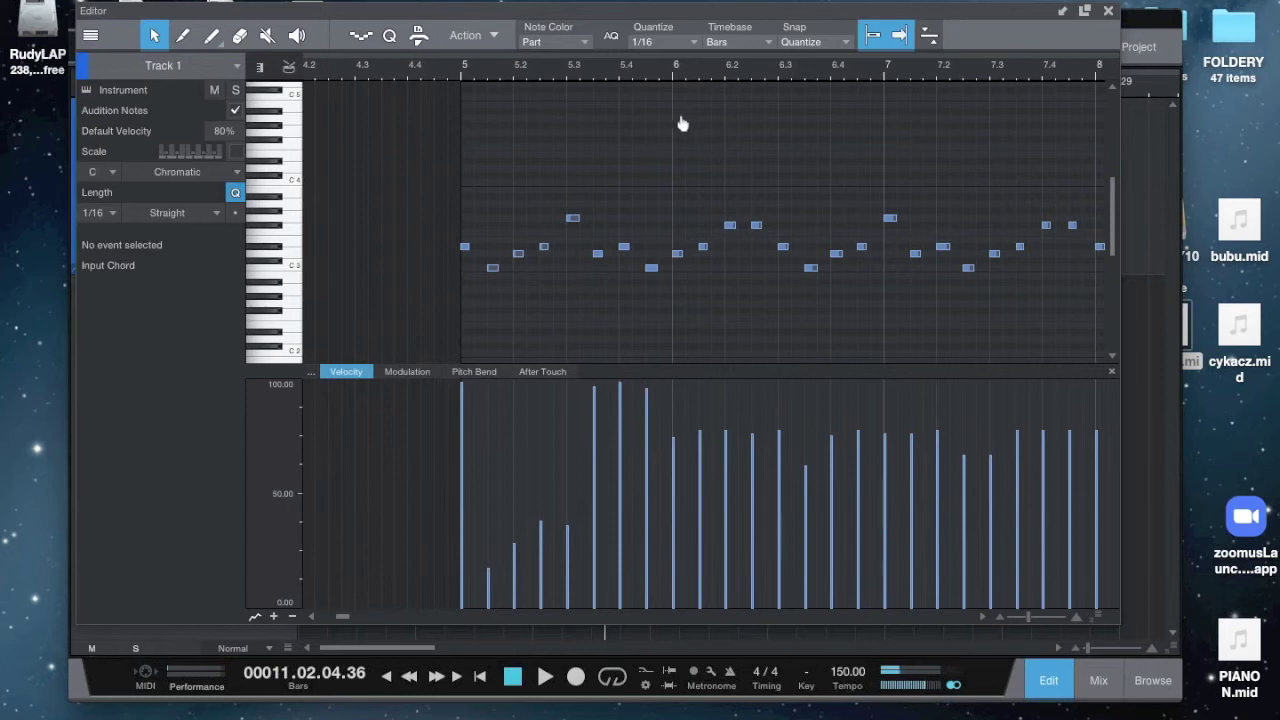
Lower the first five notes of bar 6 to velocities of about 42 to 45 and raise the sixth note to about 97
drag(663, 118, 805, 282)
drag(727, 472, 727, 541)
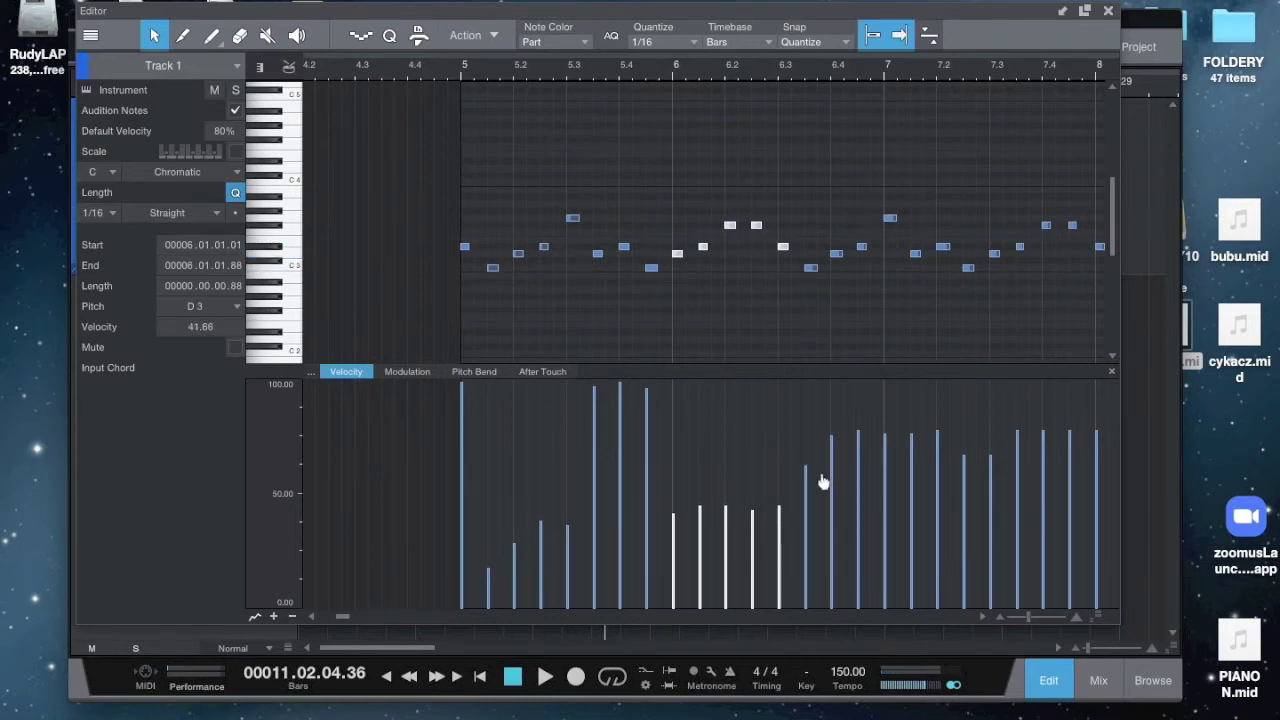
click(811, 269)
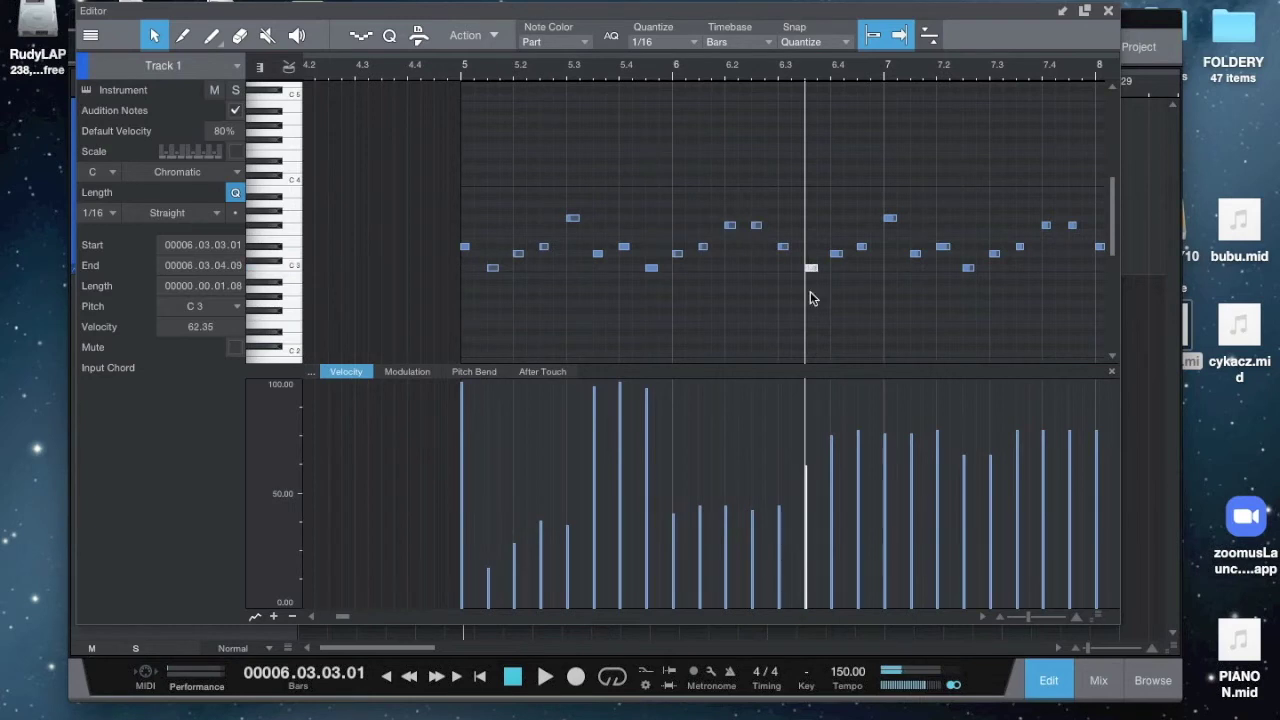
drag(806, 455, 806, 396)
Lower the velocities of the last two notes in bar 6 to about 40 and 37
click(836, 253)
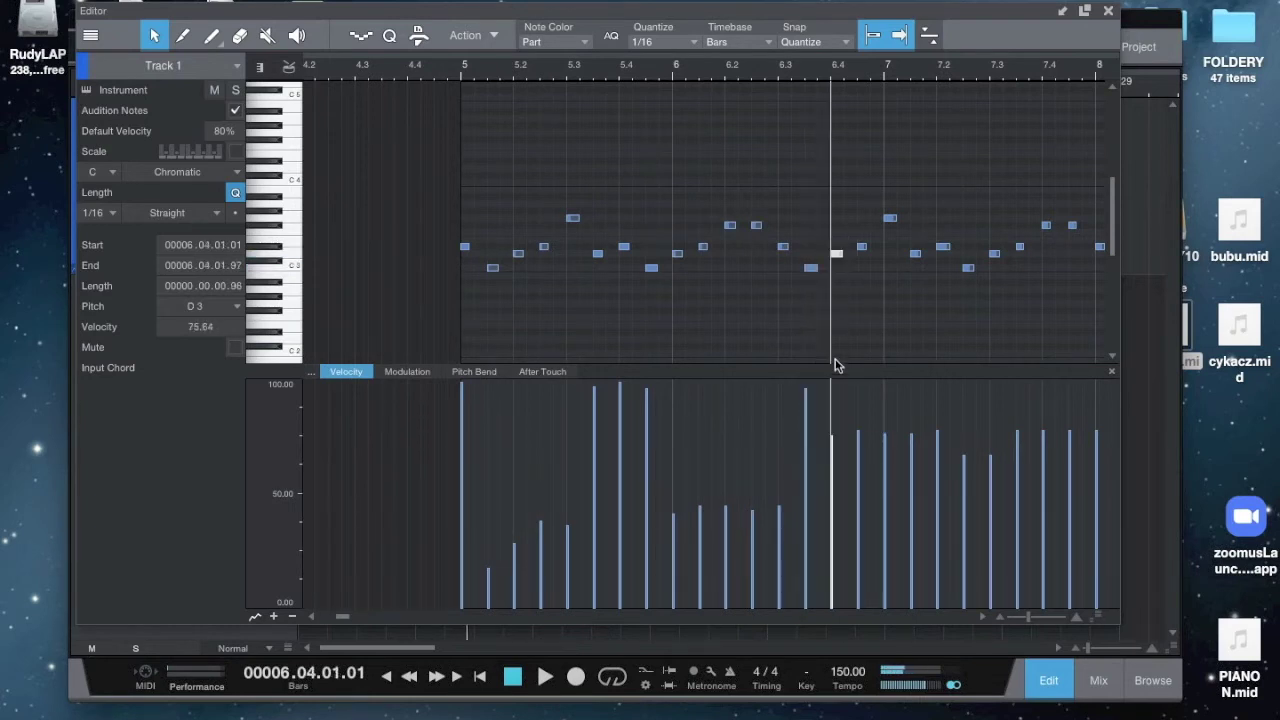
drag(838, 446, 833, 540)
drag(866, 85, 862, 125)
click(863, 247)
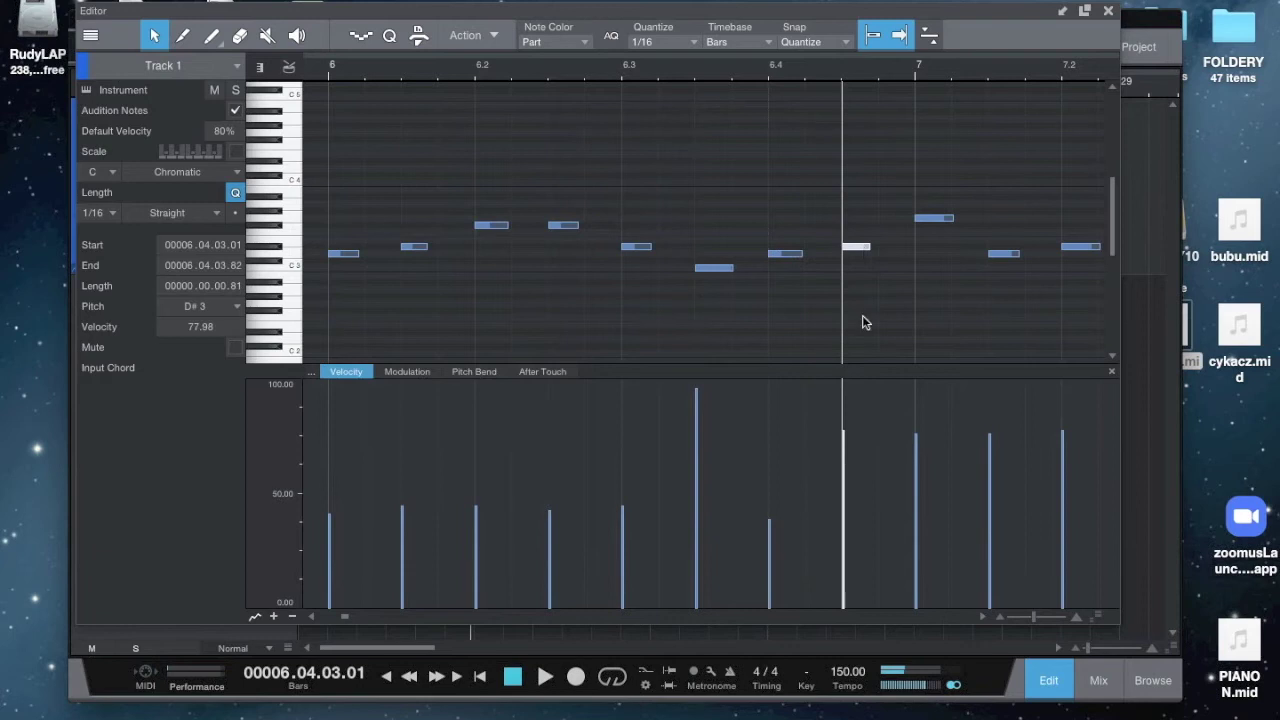
drag(847, 462, 847, 557)
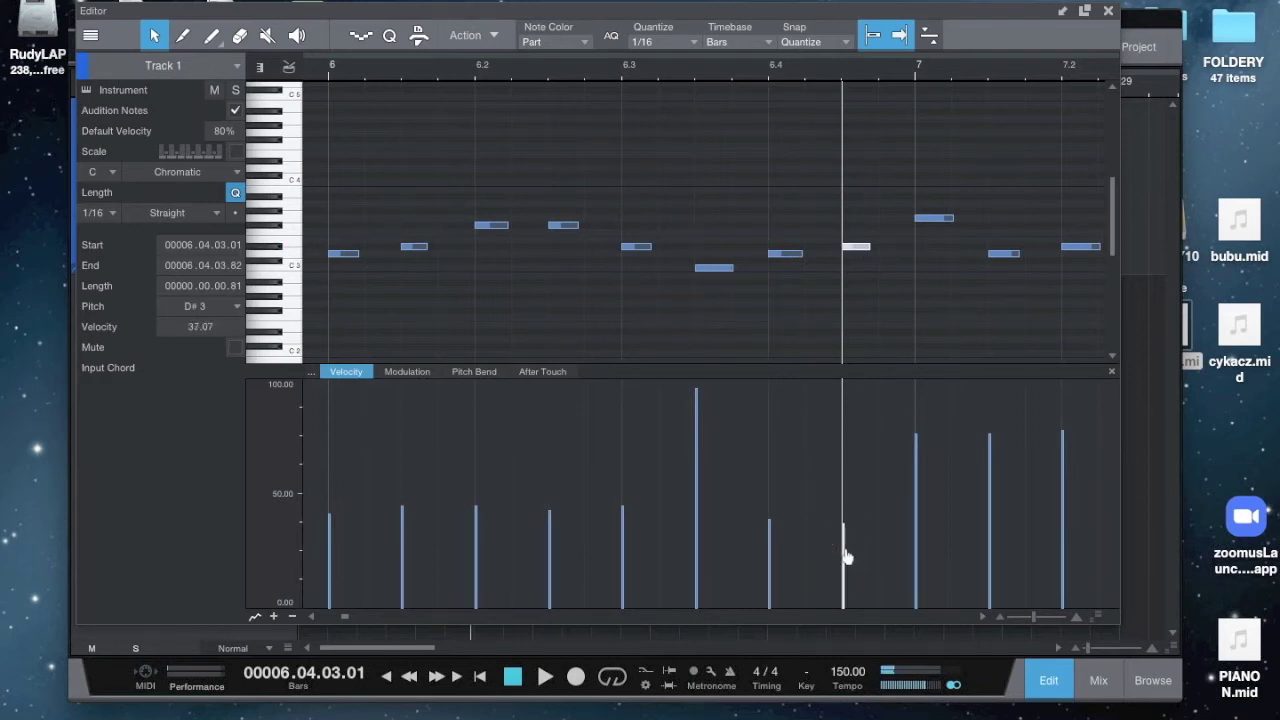
Raise the velocity of the G 3 note at the start of bar 7 to about 98
click(925, 212)
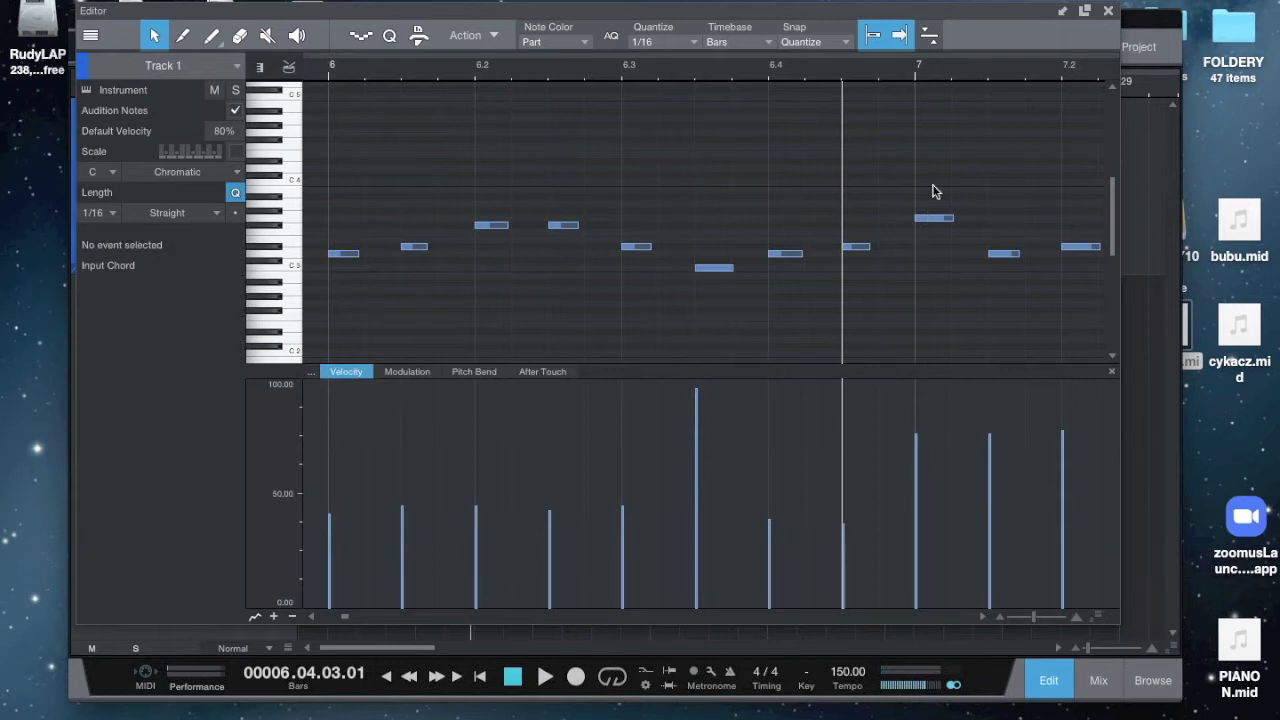
click(933, 218)
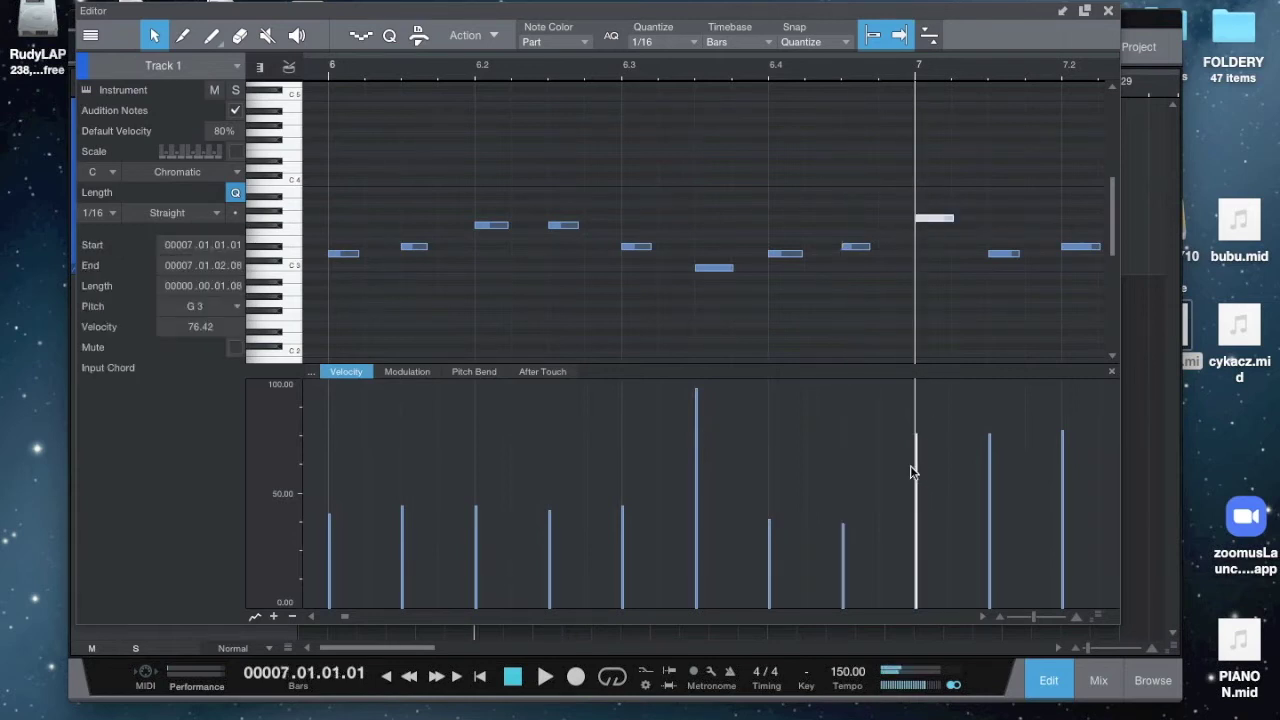
drag(918, 466, 918, 418)
Lower the velocities of the second and third notes in bar 7 to about 43 and 41
drag(770, 80, 733, 63)
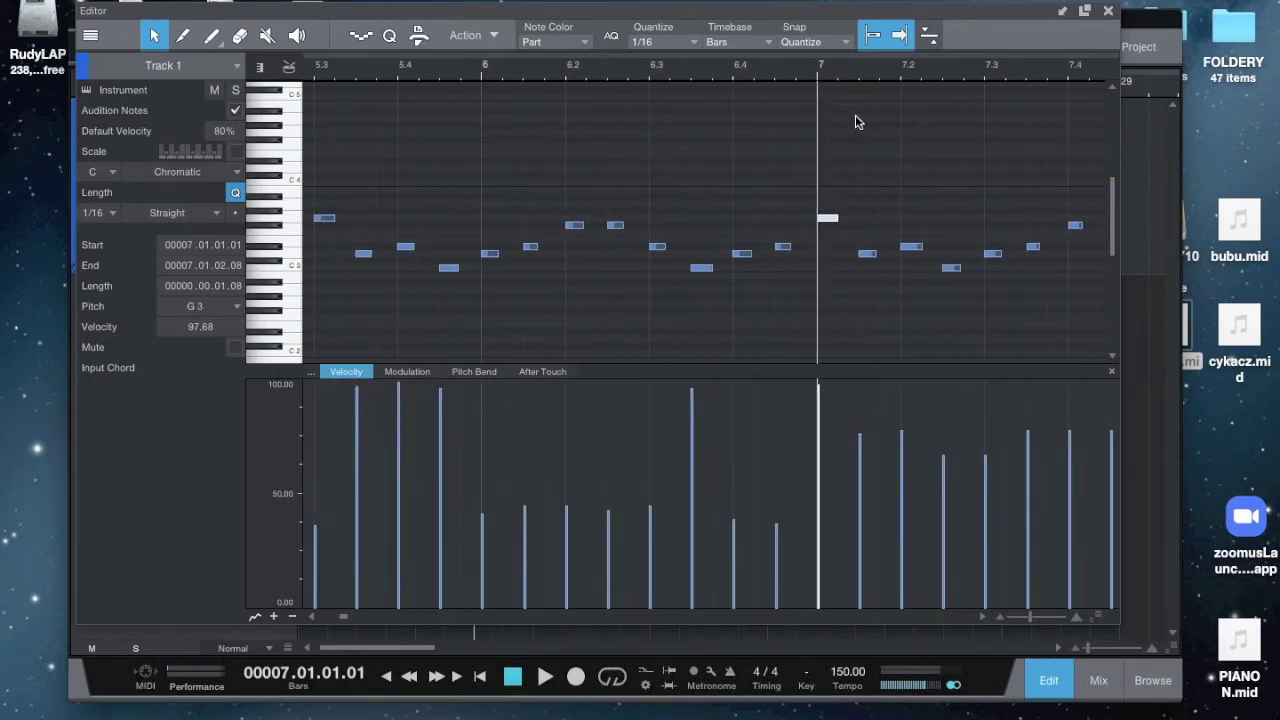
click(859, 74)
drag(862, 460, 859, 515)
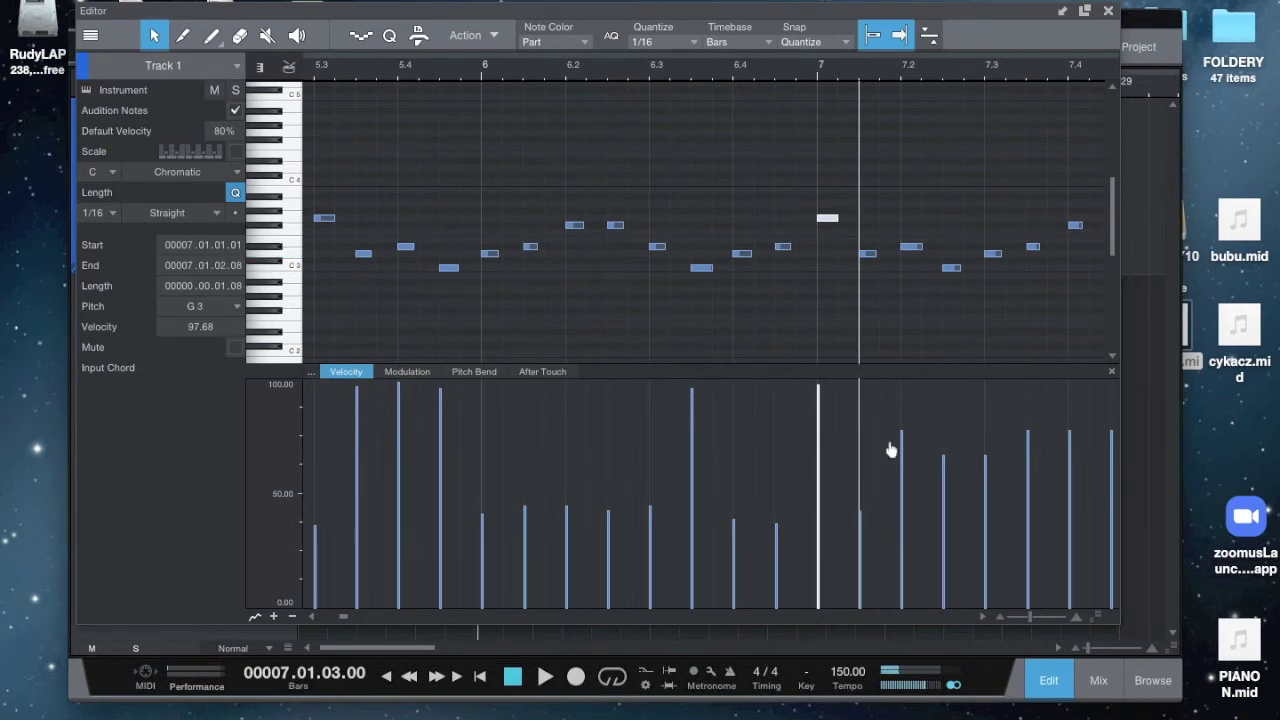
click(915, 256)
click(913, 251)
drag(903, 440, 905, 540)
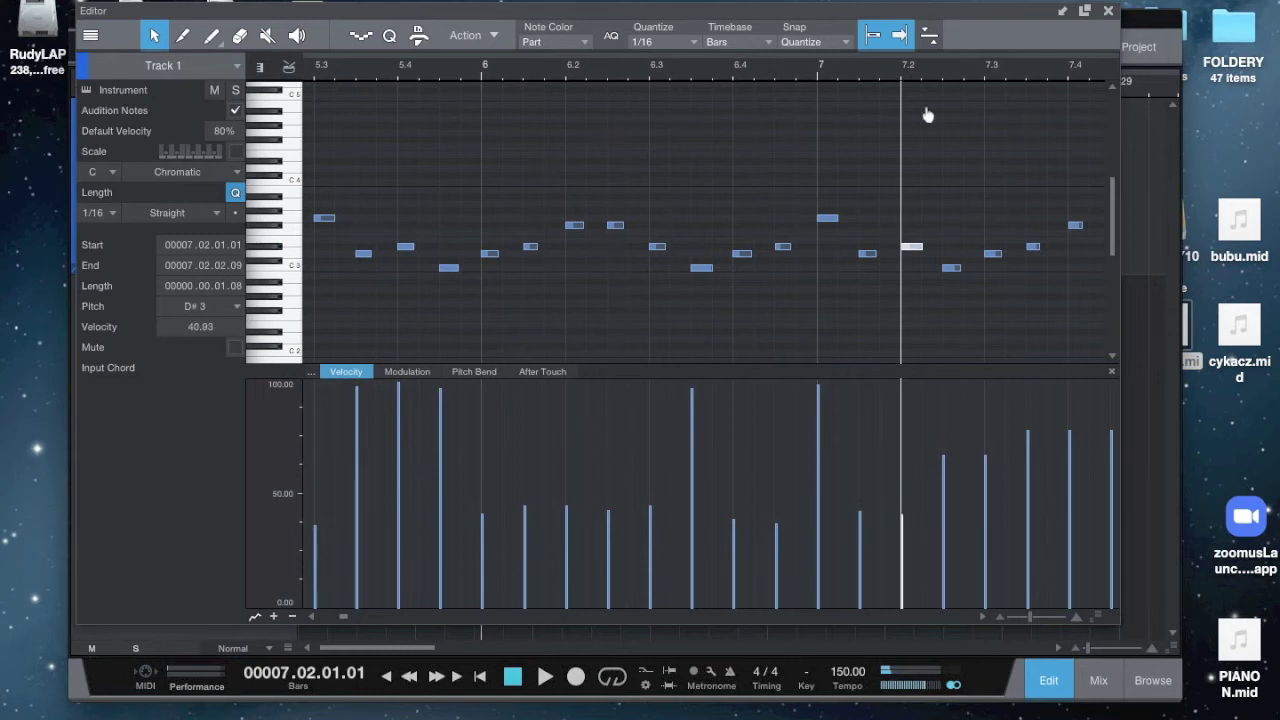
Play the edited part twice from the start of bar 5 to hear the velocity changes
click(940, 37)
click(940, 37)
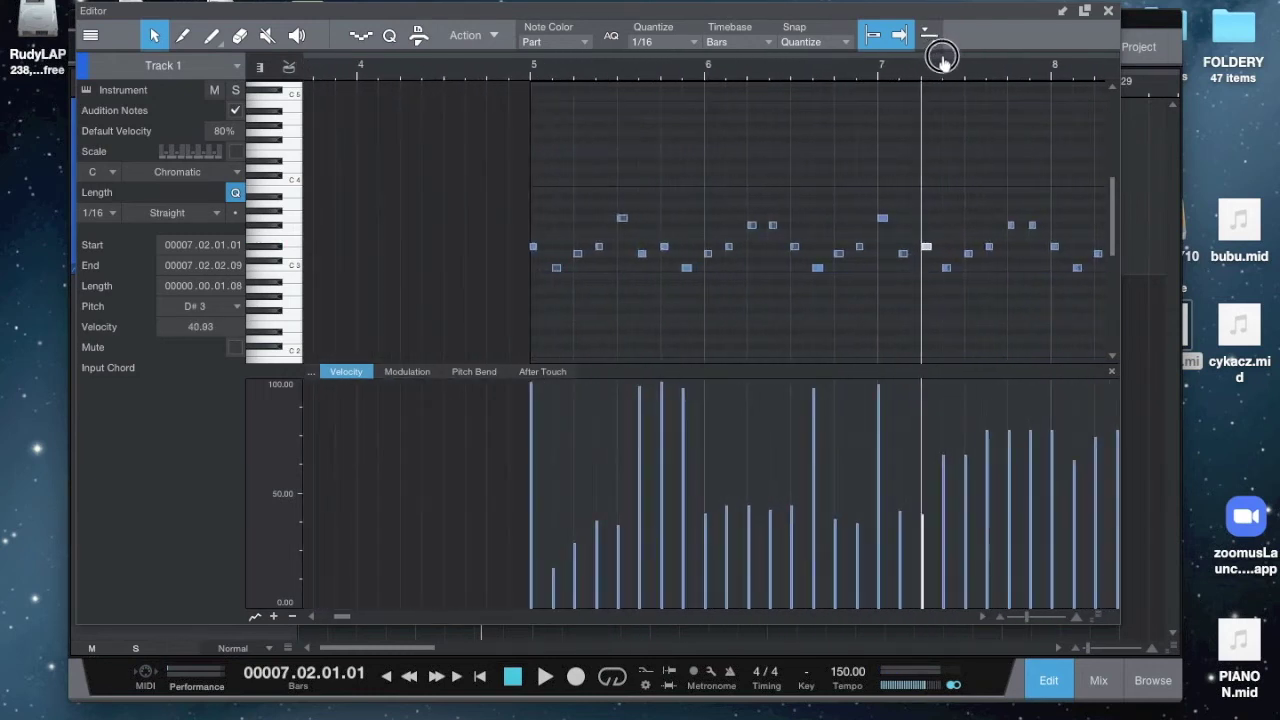
mouse_move(533, 67)
mouse_down()
mouse_move(694, 86)
mouse_move(594, 64)
mouse_move(694, 58)
mouse_move(532, 58)
mouse_move(498, 72)
mouse_move(574, 63)
mouse_move(522, 68)
mouse_up()
click(531, 70)
key(space)
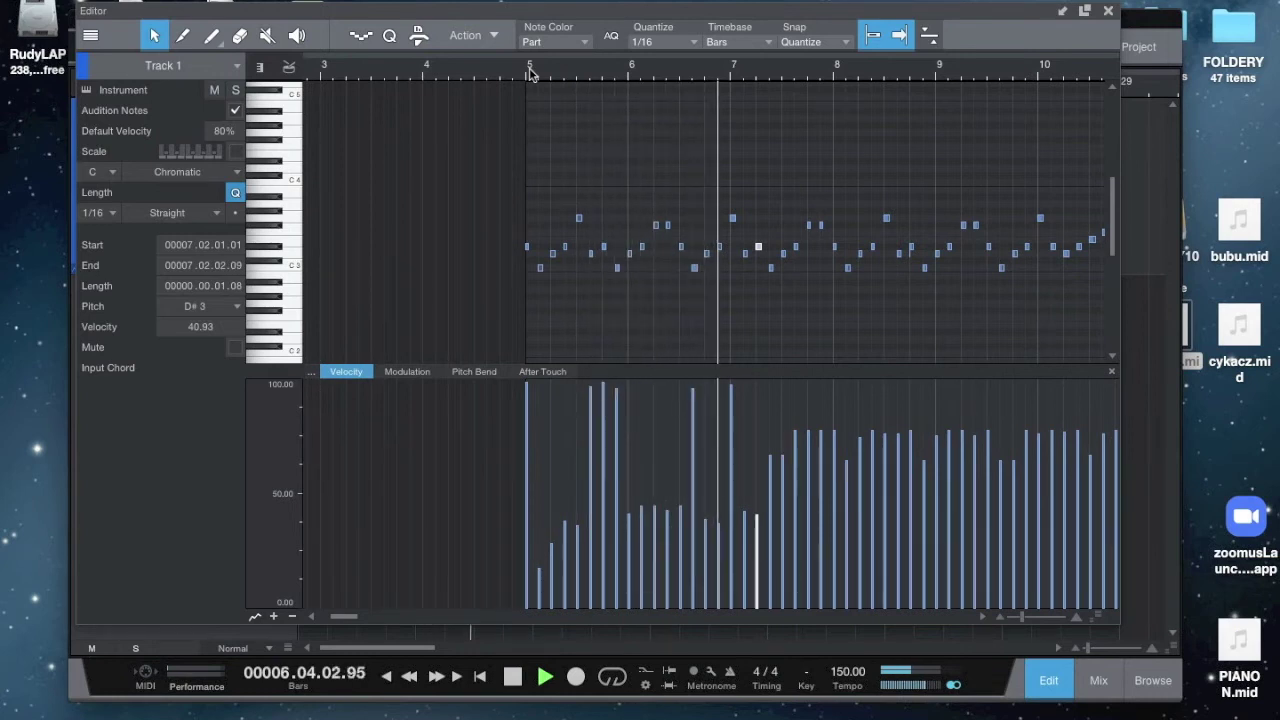
key(space)
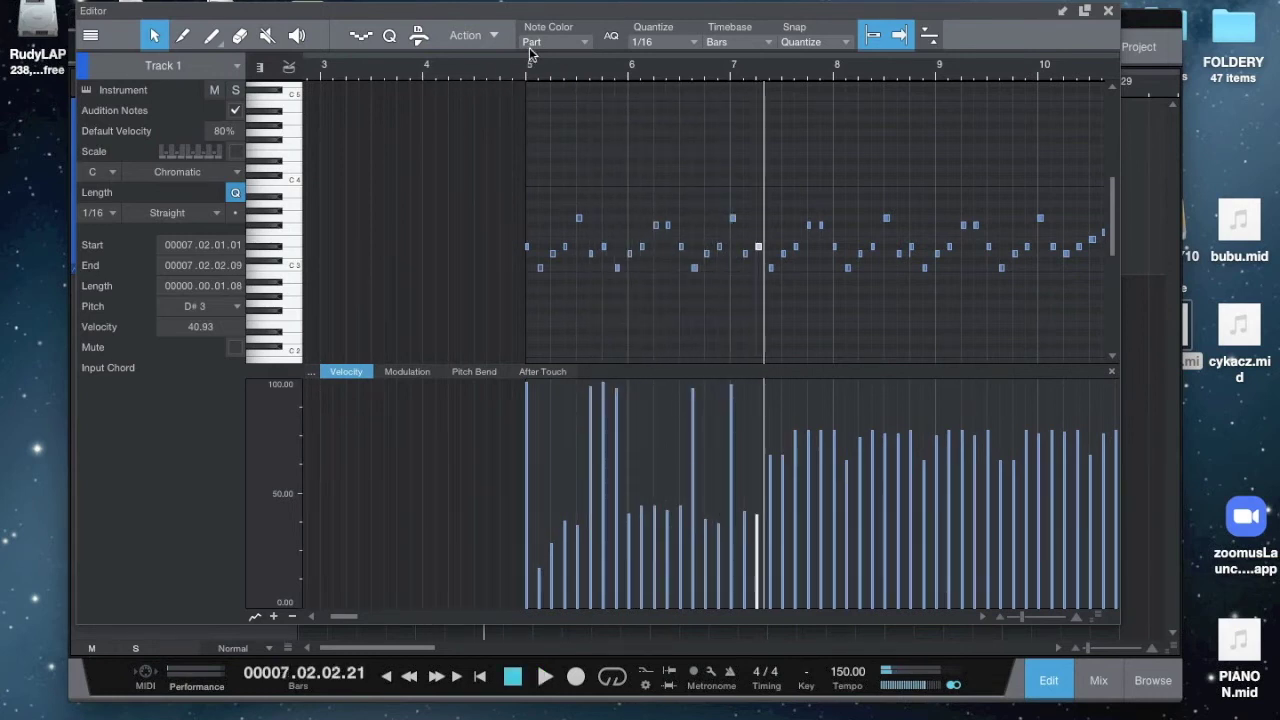
click(528, 66)
key(space)
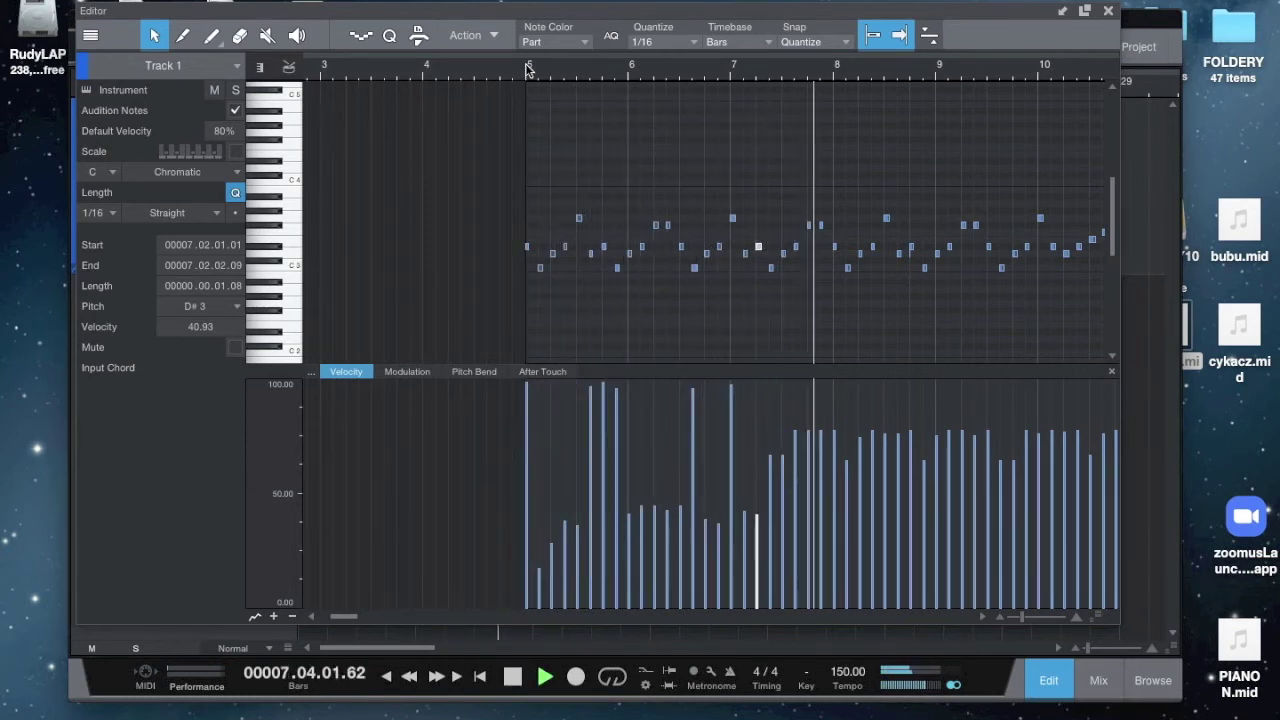
key(space)
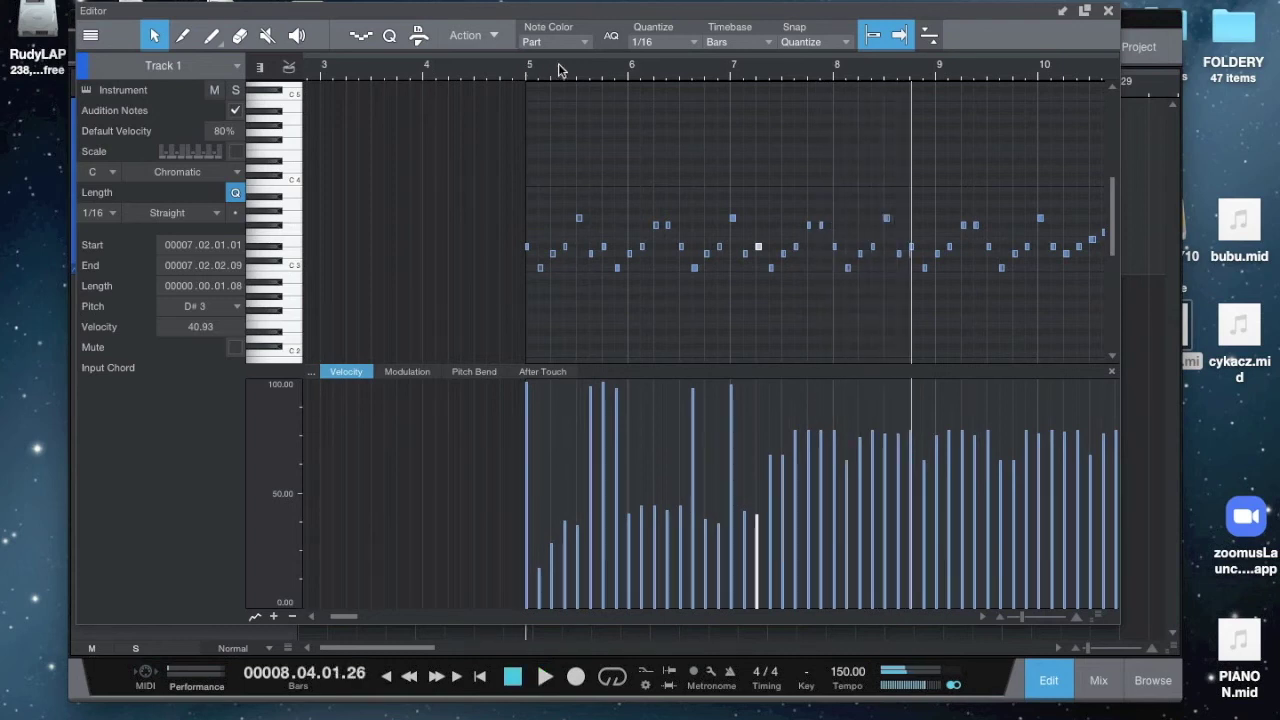
drag(562, 72, 386, 54)
key(w)
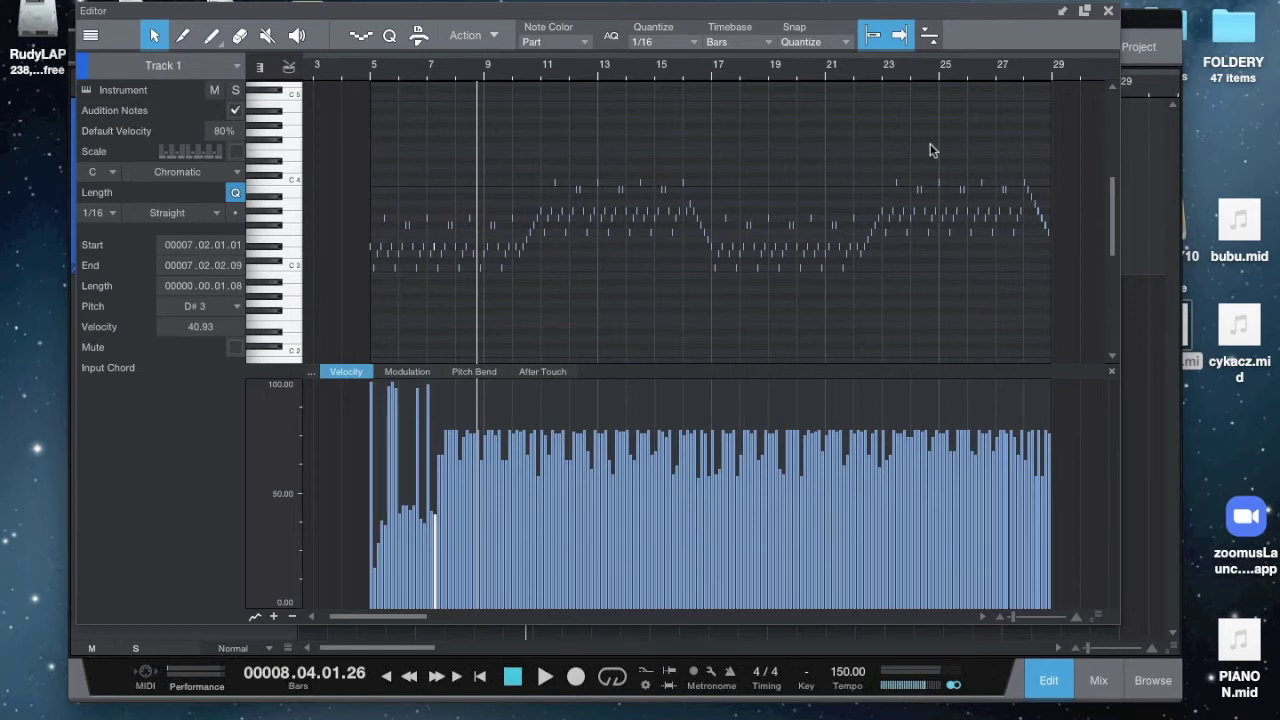
Level the velocities of all notes in the part by lowering them to zero and raising them together to about 69.5
click(872, 131)
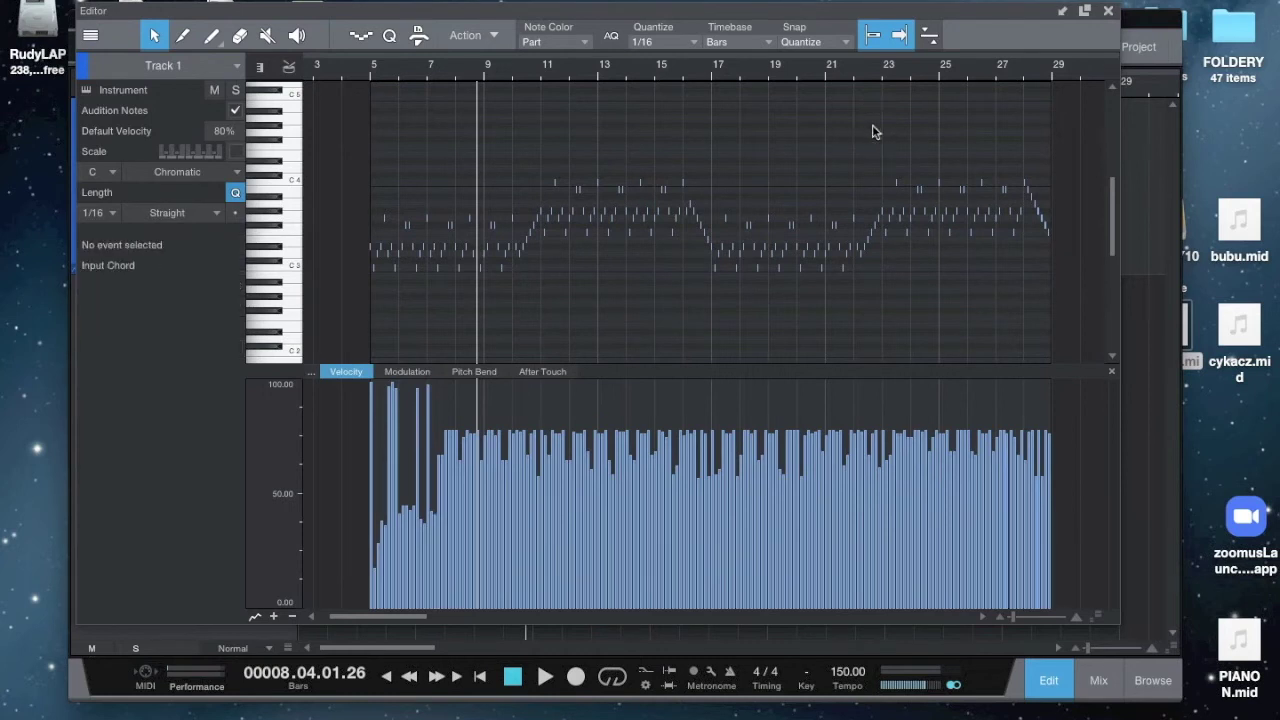
key(ctrl+a)
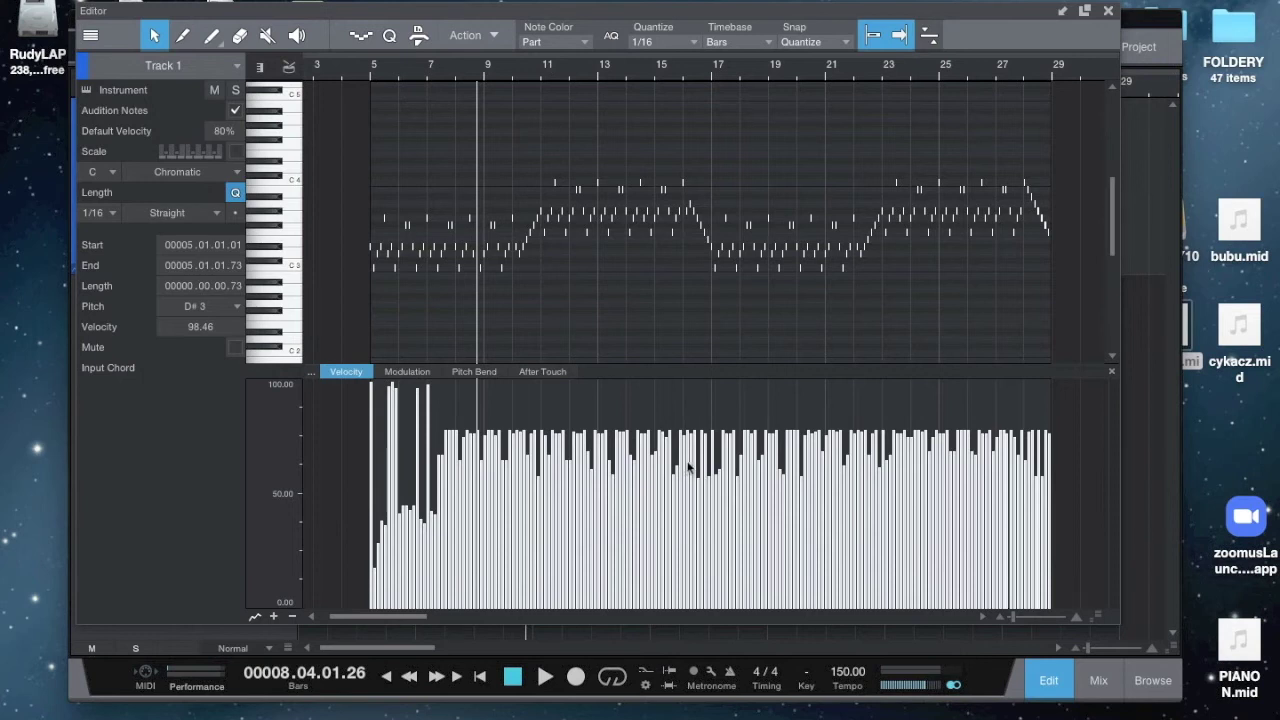
drag(690, 460, 684, 718)
drag(677, 612, 683, 448)
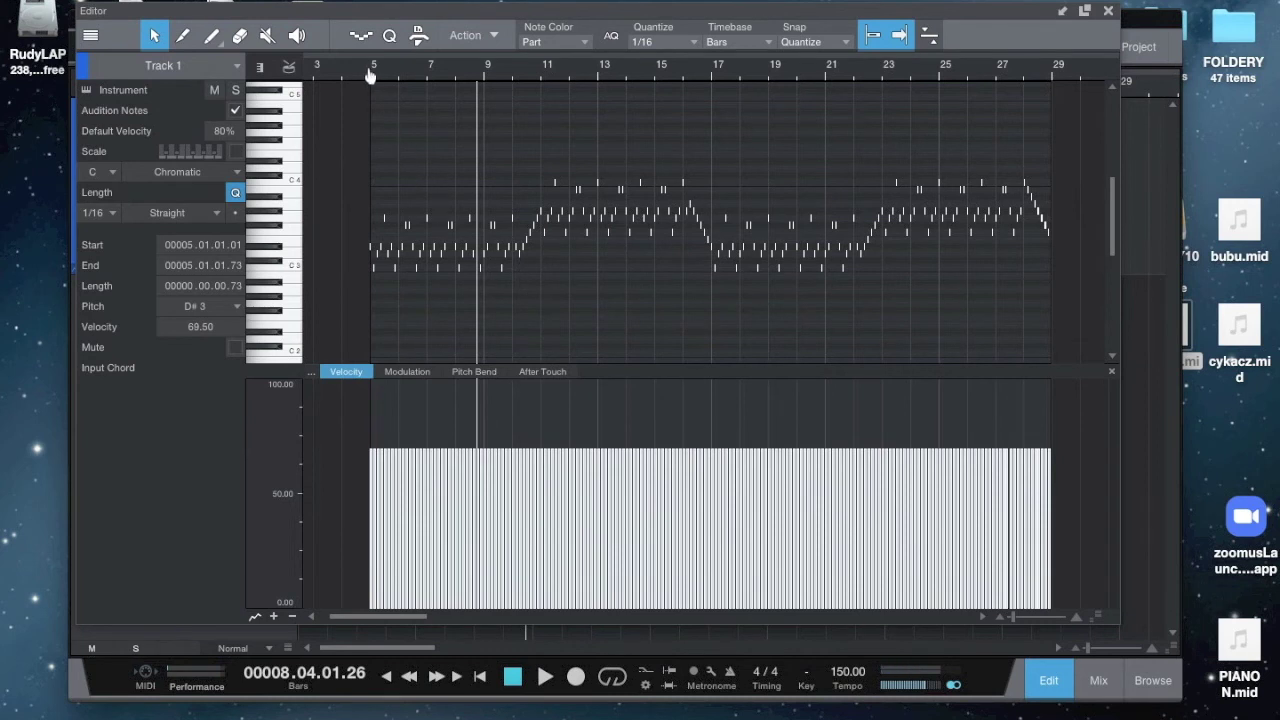
Play the levelled part briefly from just before bar 5
drag(368, 72, 402, 95)
click(404, 68)
key(space)
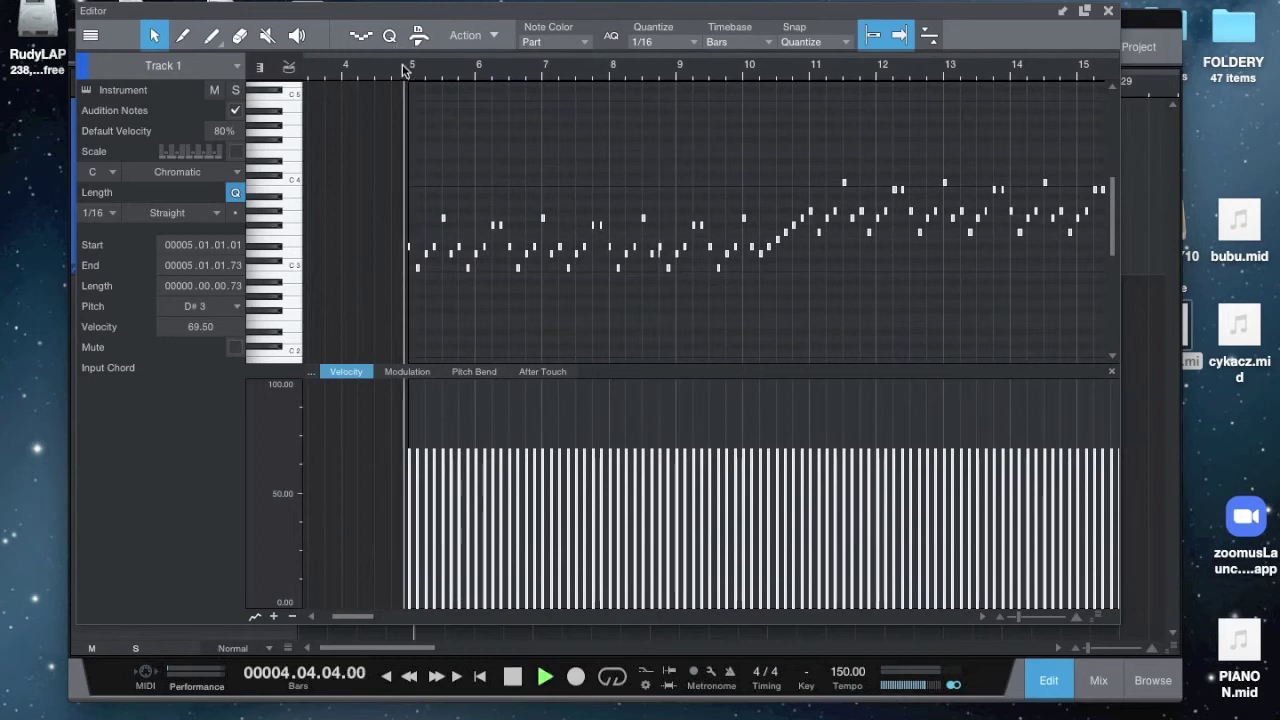
key(space)
Raise the velocities of all notes together to about 83.4 and play the part from just before bar 5
drag(557, 505, 564, 476)
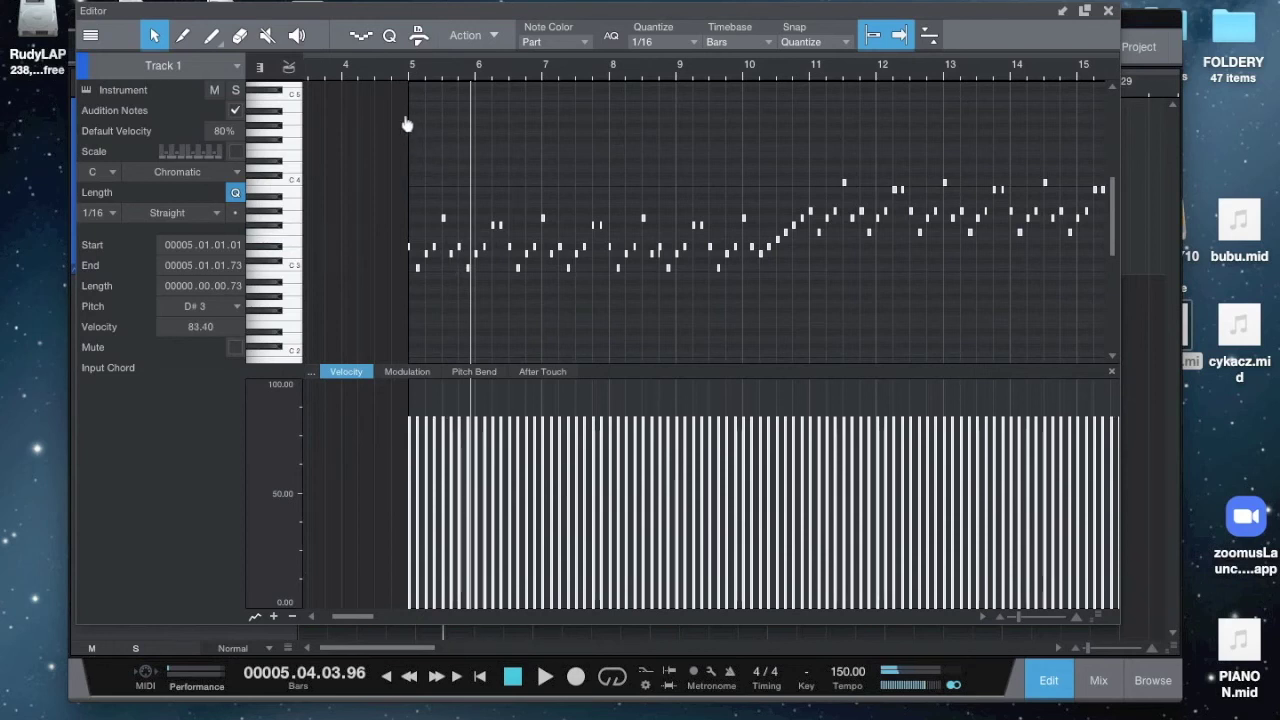
click(405, 76)
key(space)
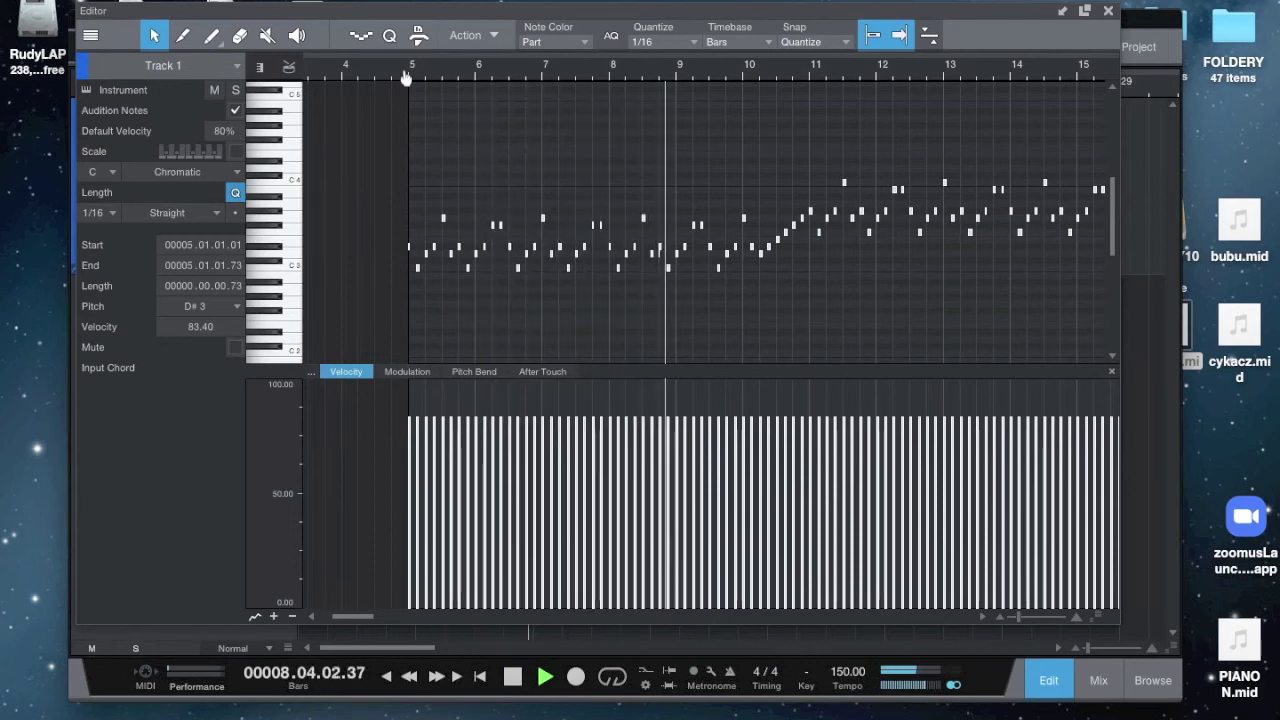
key(space)
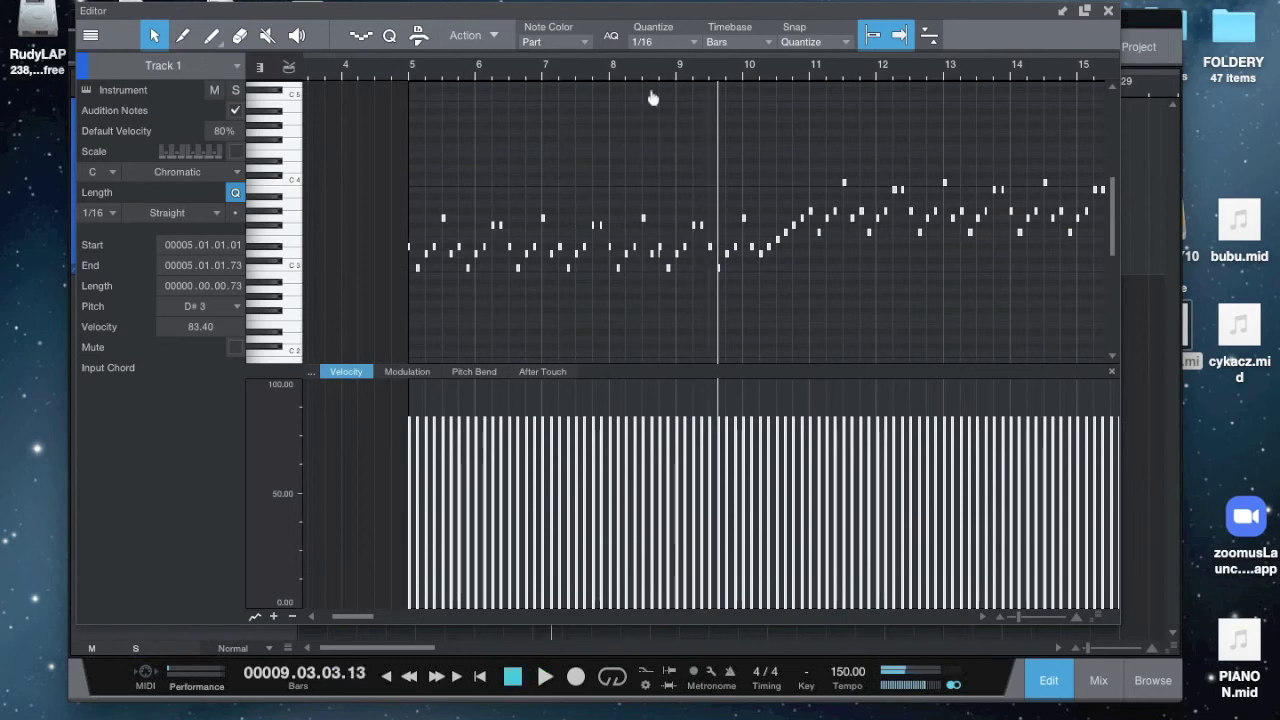
Adjust the ends of the G 3 note at 8.3 and the D 3 note after it to the sixteenth-note grid
drag(656, 72, 664, 147)
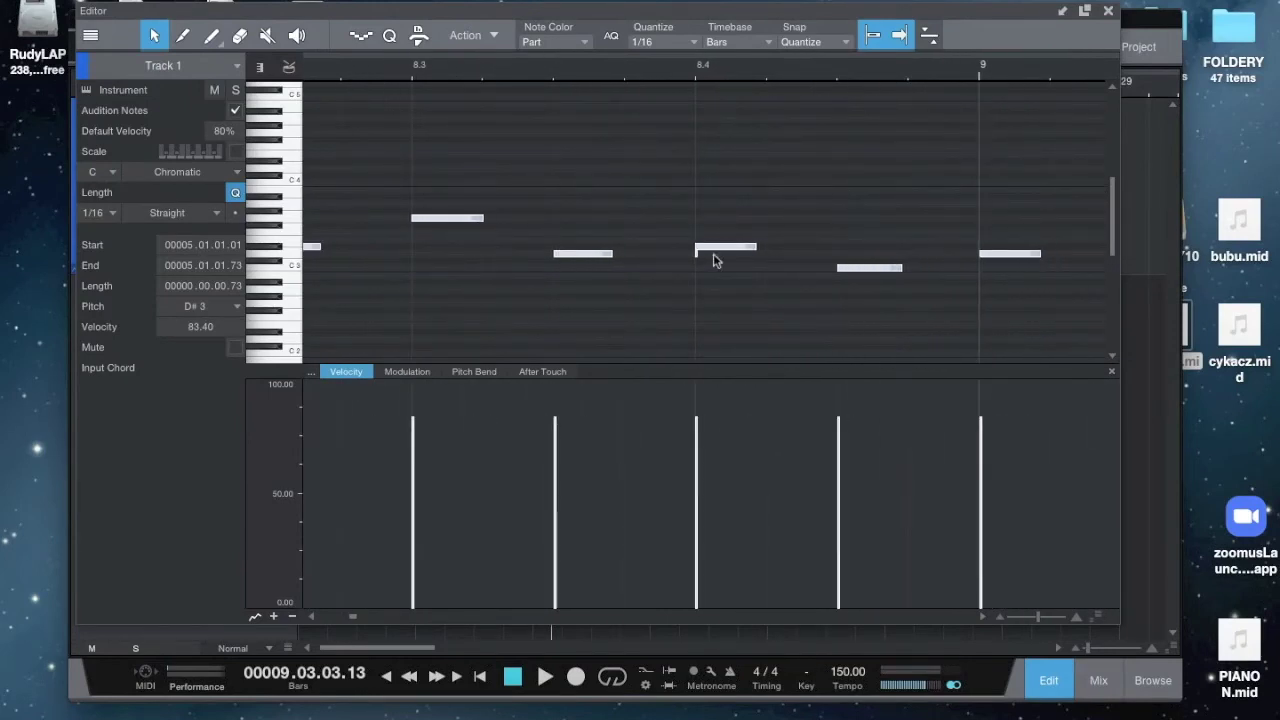
click(744, 319)
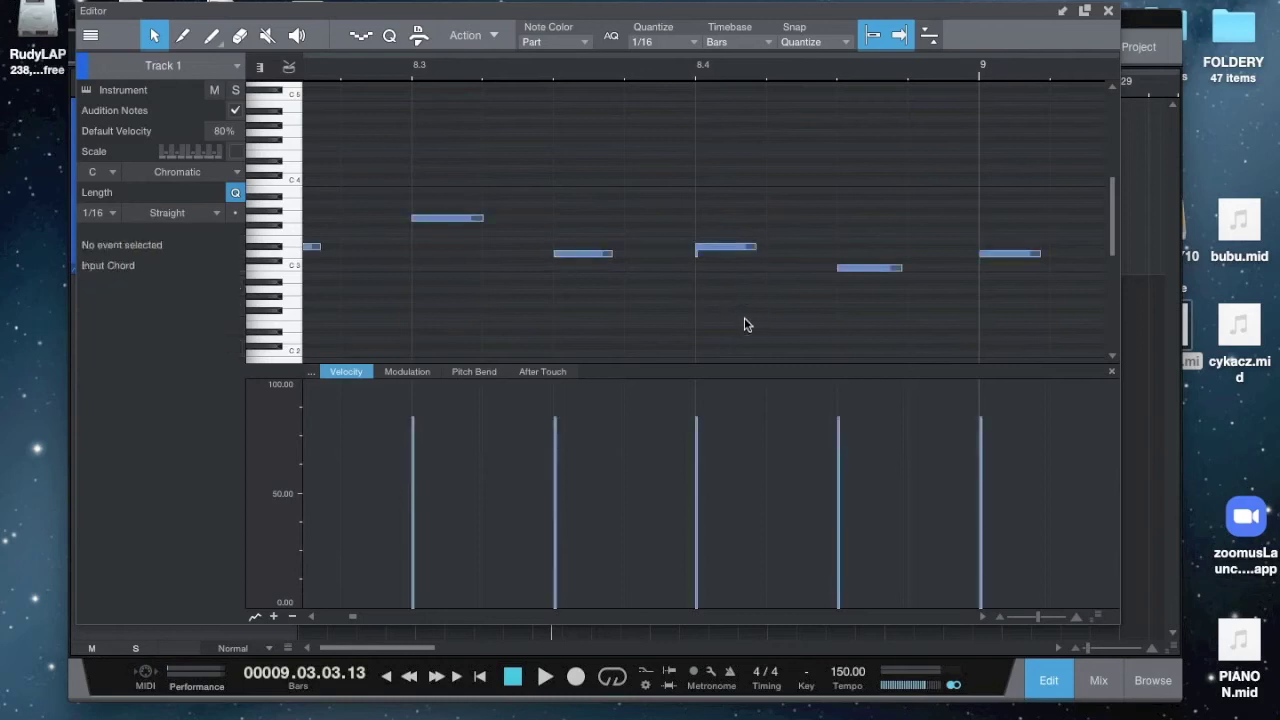
click(484, 220)
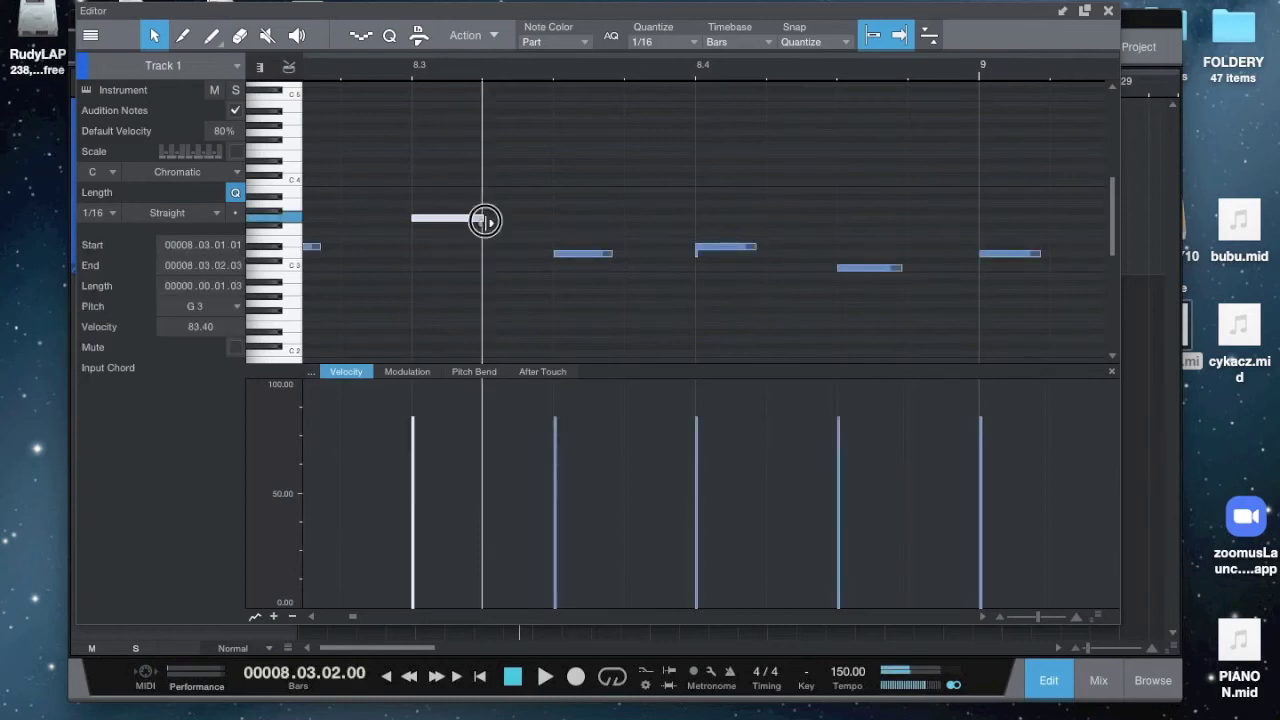
drag(612, 257, 630, 257)
Delete the stray, very short D 3 note at 8.4 beneath the D# 3 note
click(700, 260)
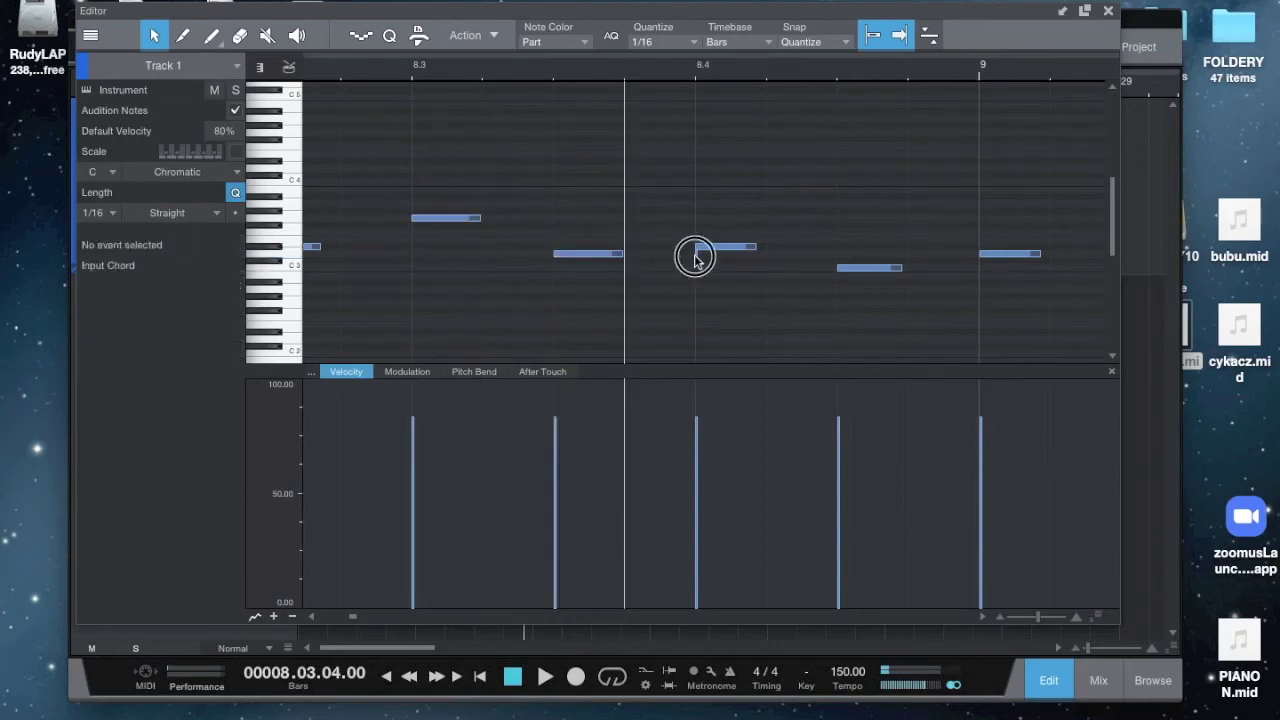
click(703, 262)
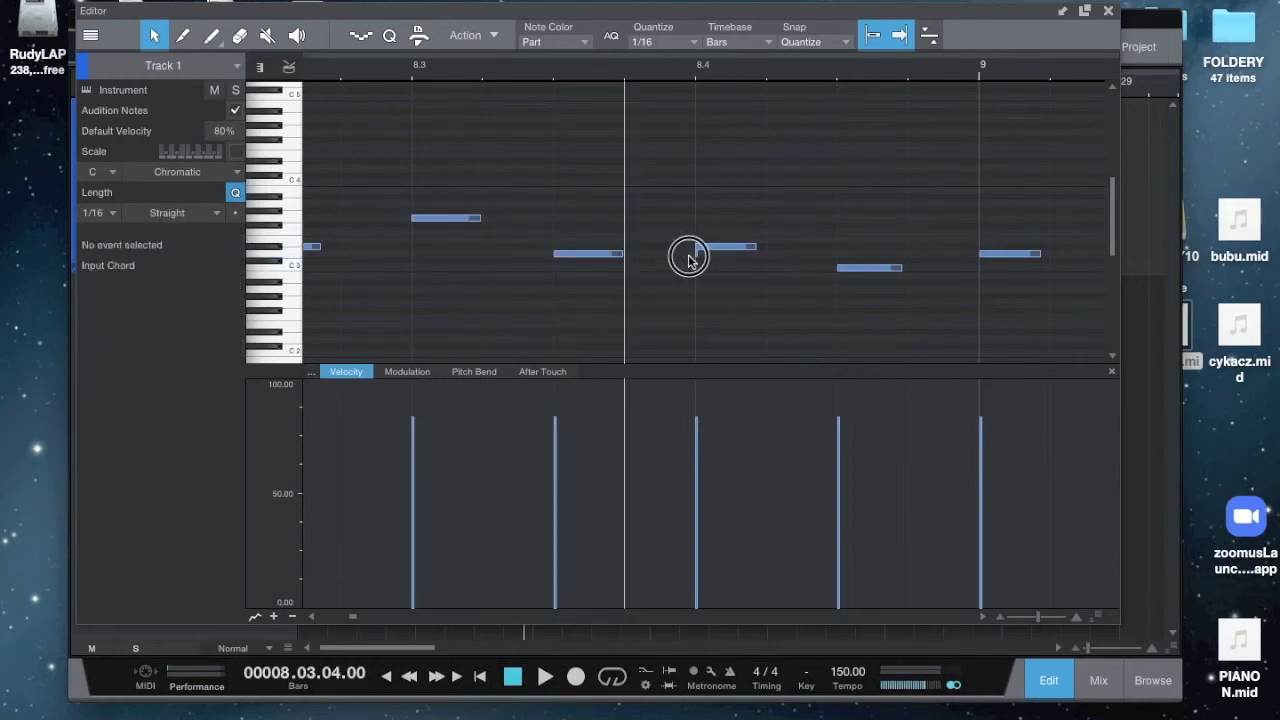
click(696, 250)
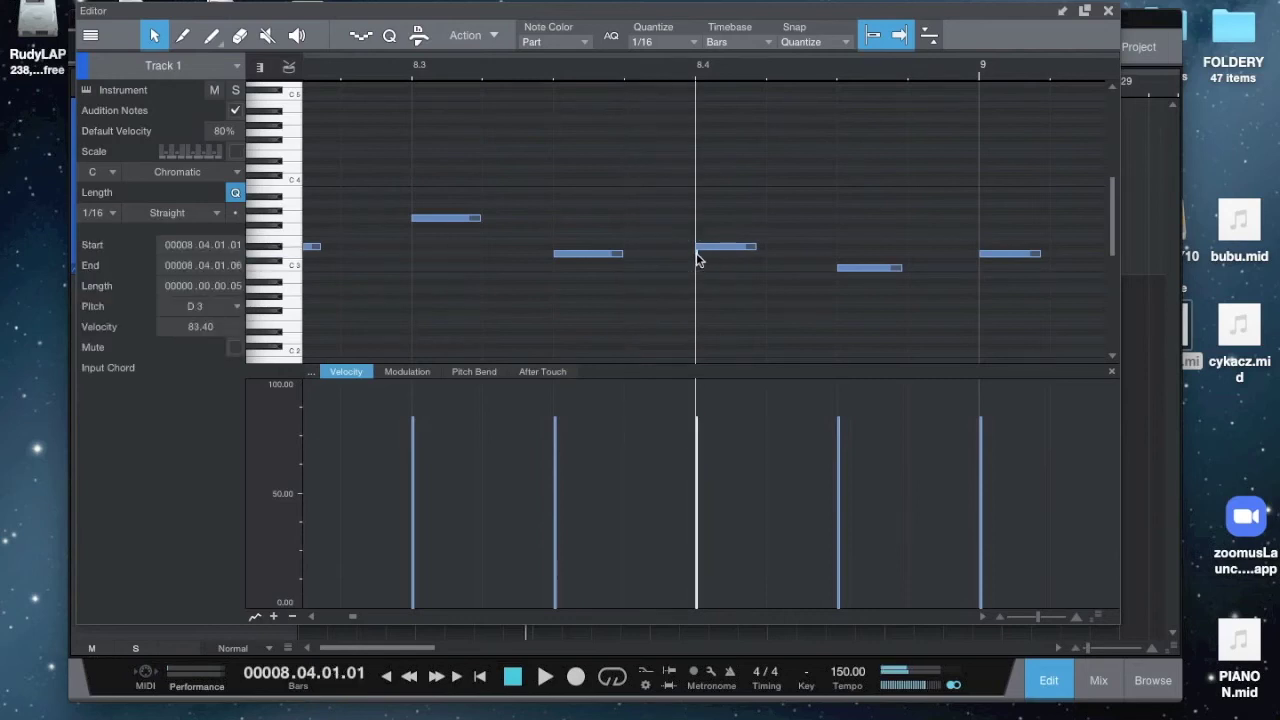
click(698, 257)
Lengthen the last two notes of bar 8, D# 3 and C 3, to the sixteenth-note grid and play the corrected passage
drag(757, 249, 766, 251)
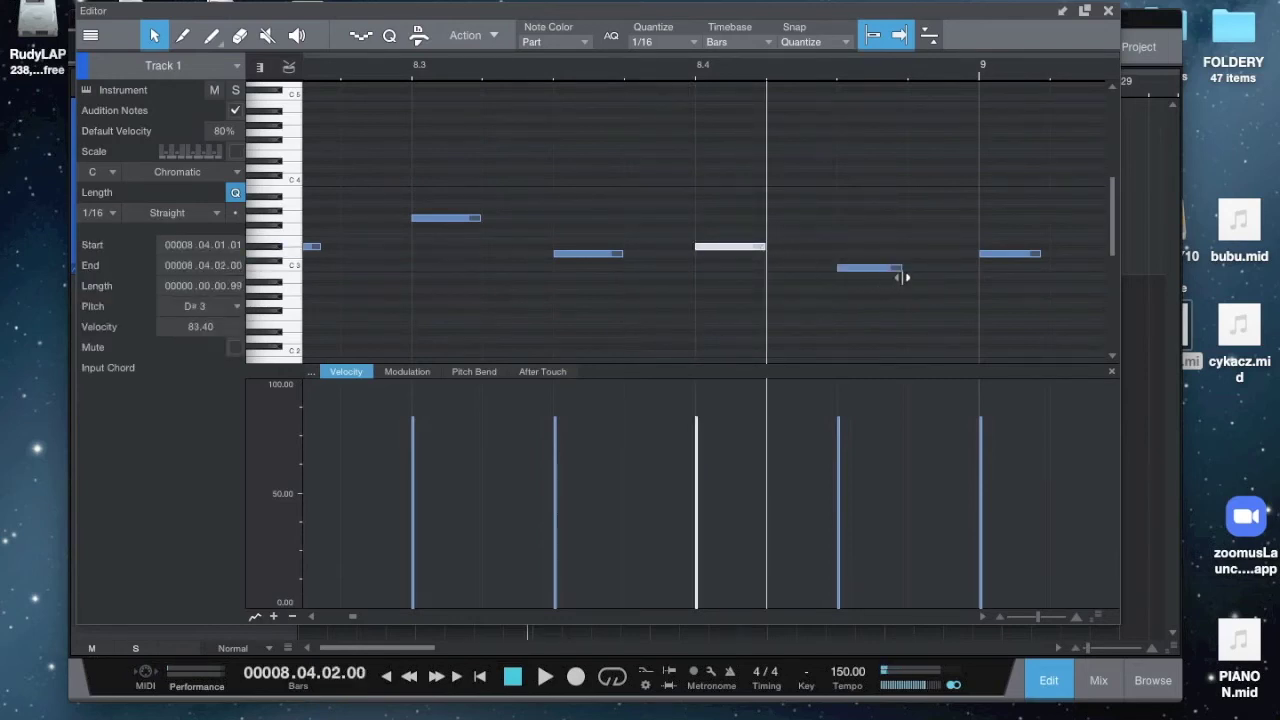
drag(904, 270, 911, 271)
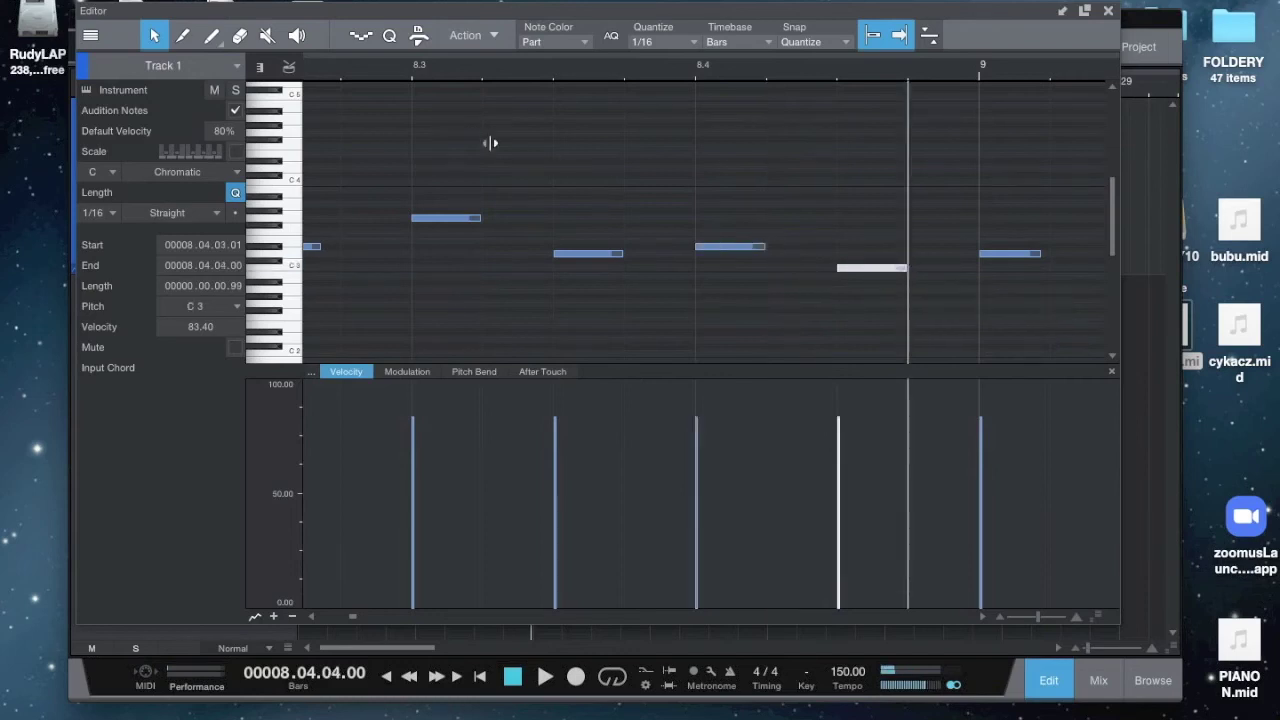
click(415, 70)
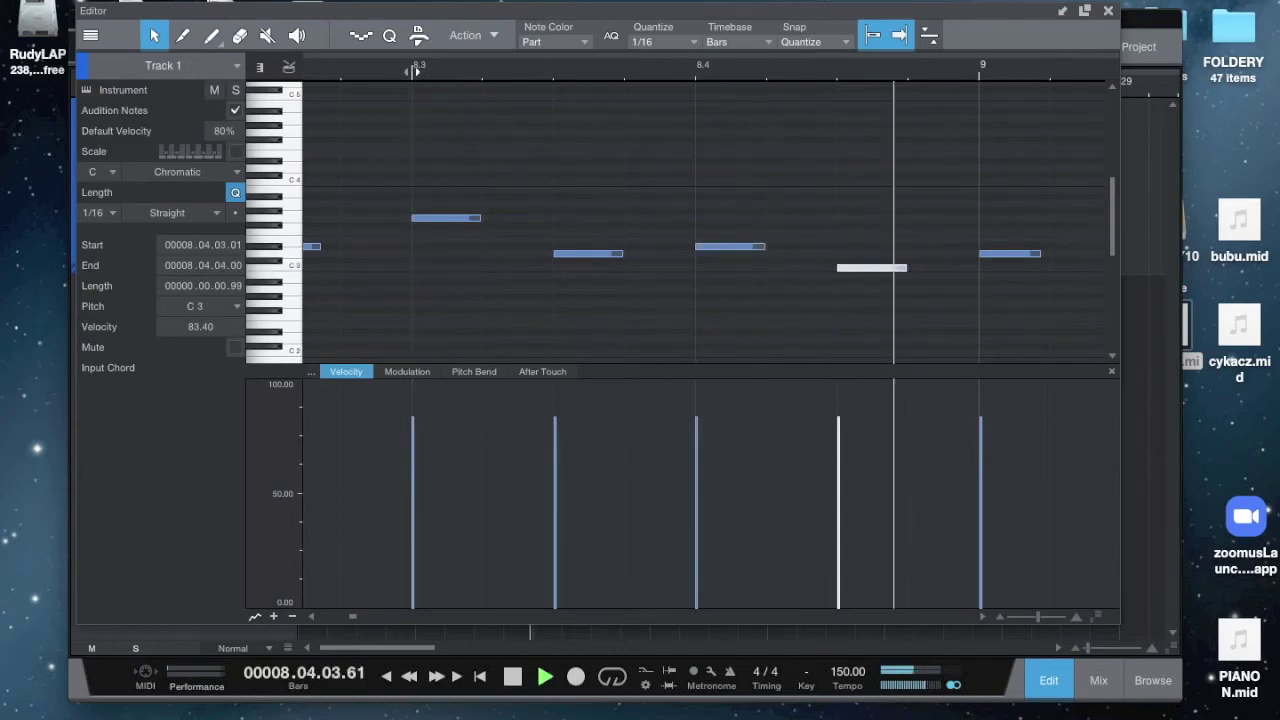
click(490, 87)
Lower the velocities of single notes around bars 17, 20 and 24 below the level of the rest
drag(490, 87, 640, 2)
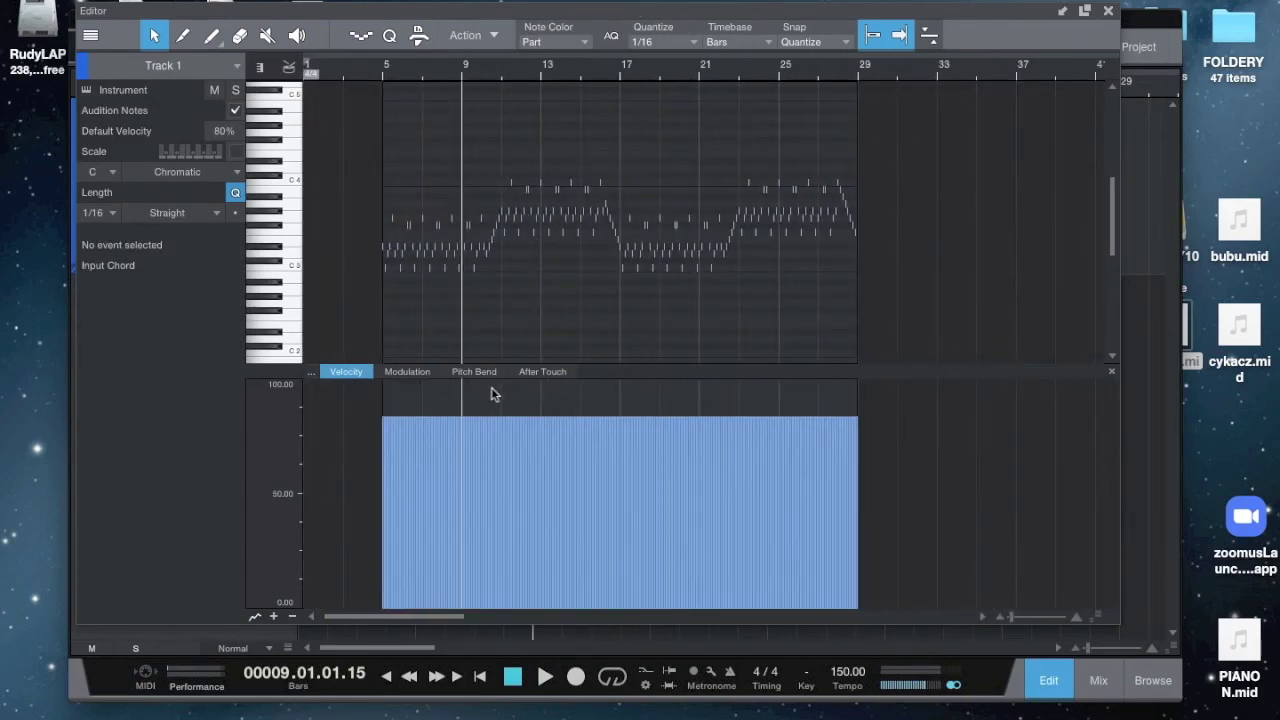
drag(631, 437, 634, 523)
drag(706, 477, 706, 562)
drag(768, 489, 781, 533)
Raise the lowered notes around bar 17 and at the end of bar 20 to the velocity level of their neighbours
drag(622, 83, 640, 149)
drag(692, 492, 697, 452)
drag(688, 74, 529, 40)
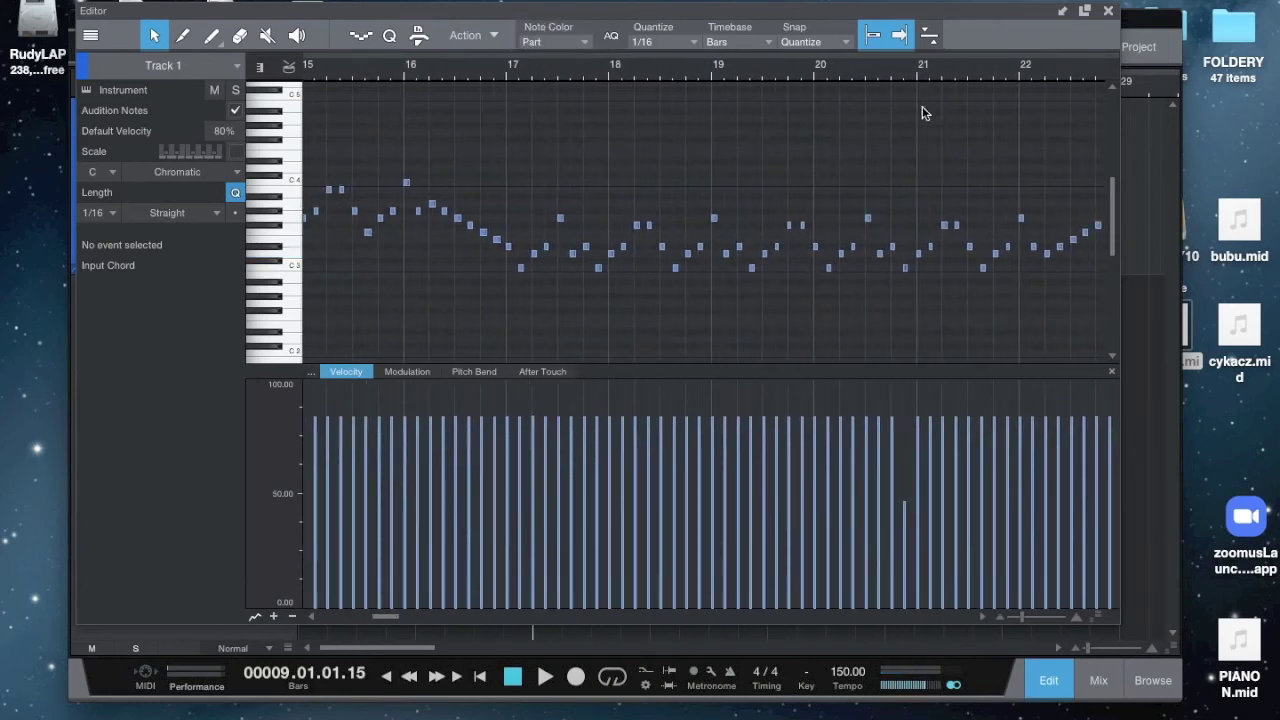
drag(917, 66, 913, 142)
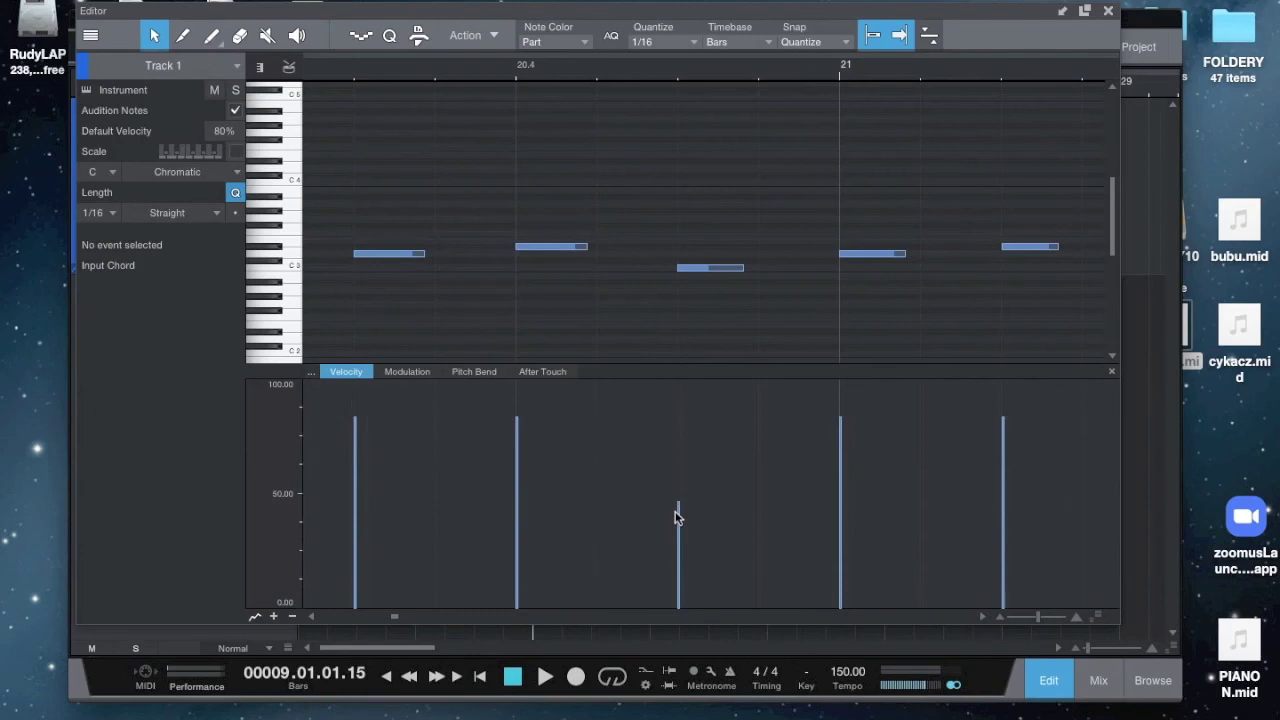
drag(678, 527, 682, 443)
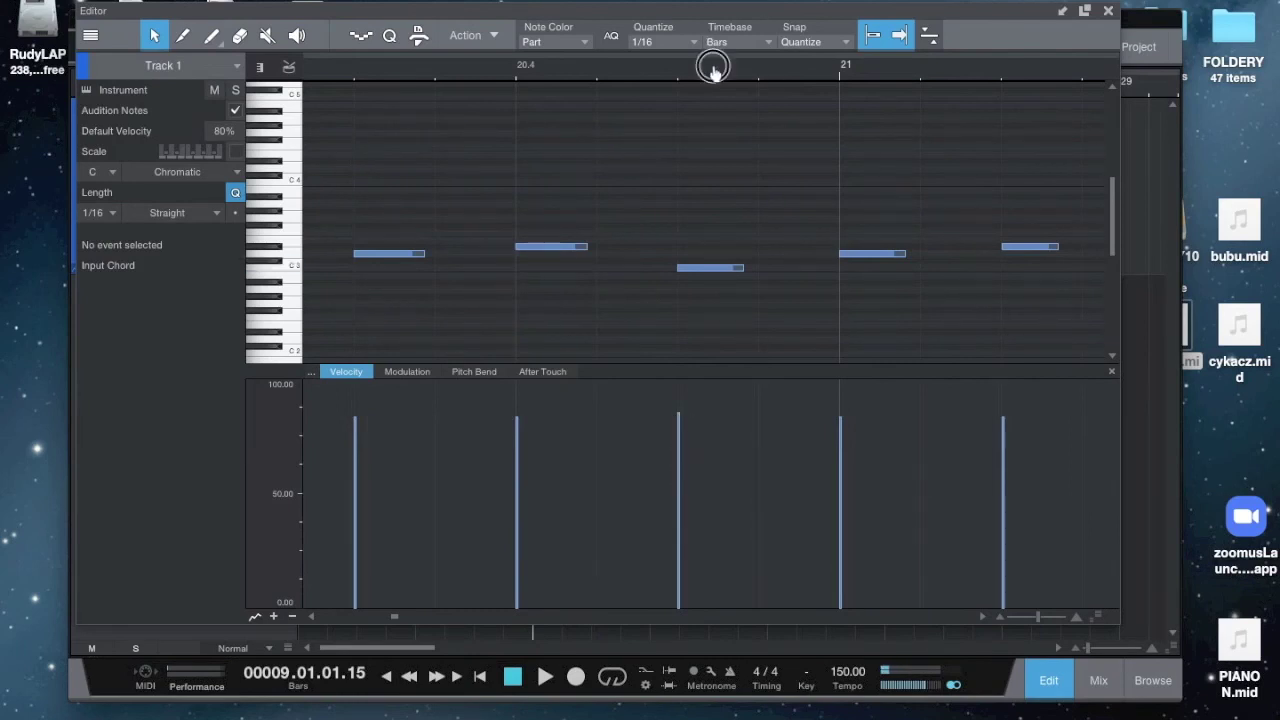
Raise the lowered note at the start of bar 24 to the velocity level of its neighbours
drag(713, 68, 700, 9)
drag(690, 72, 678, 58)
drag(769, 77, 773, 145)
drag(662, 480, 663, 442)
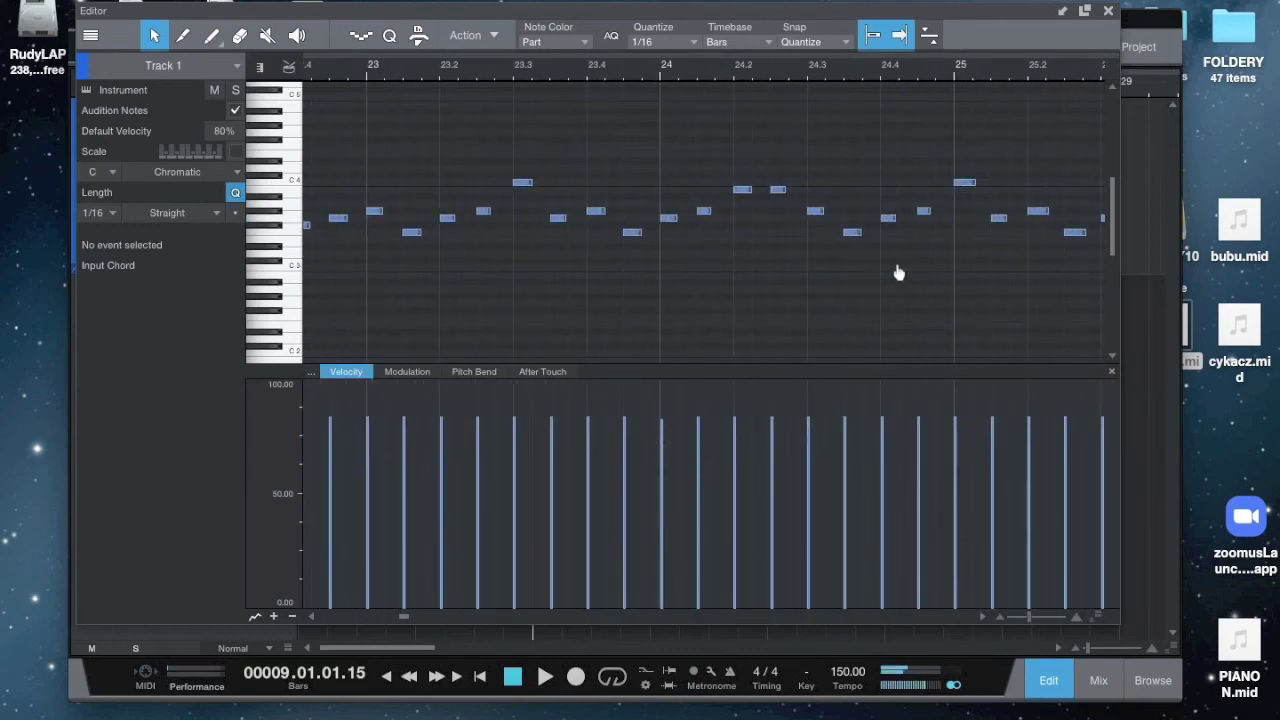
Close the note editor and show the whole pizz part in the arrangement
click(1108, 12)
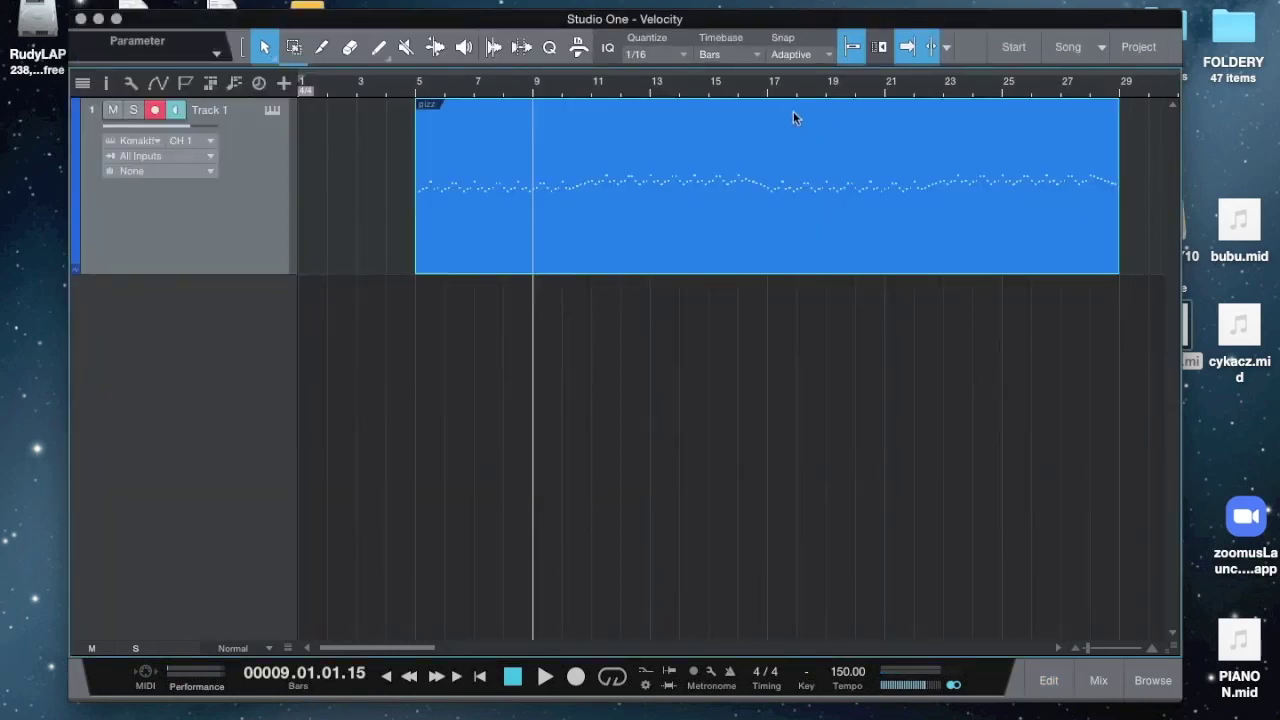
drag(801, 90, 766, 86)
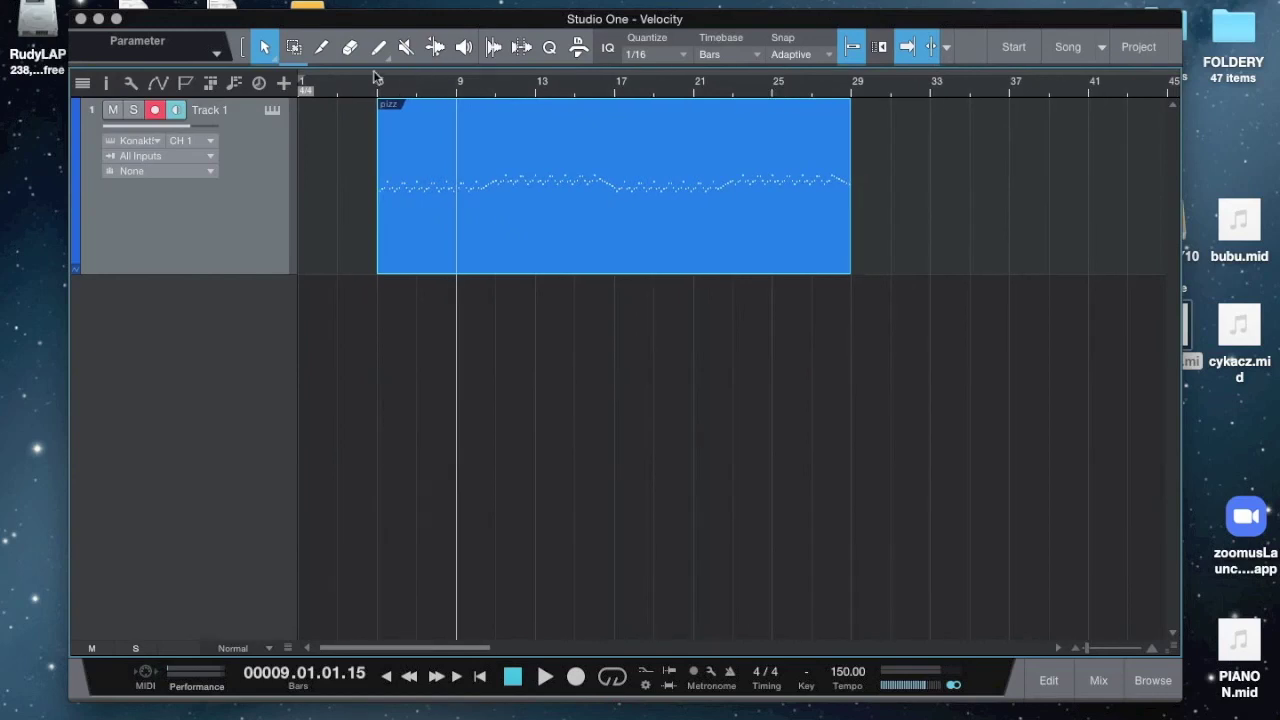
key(l)
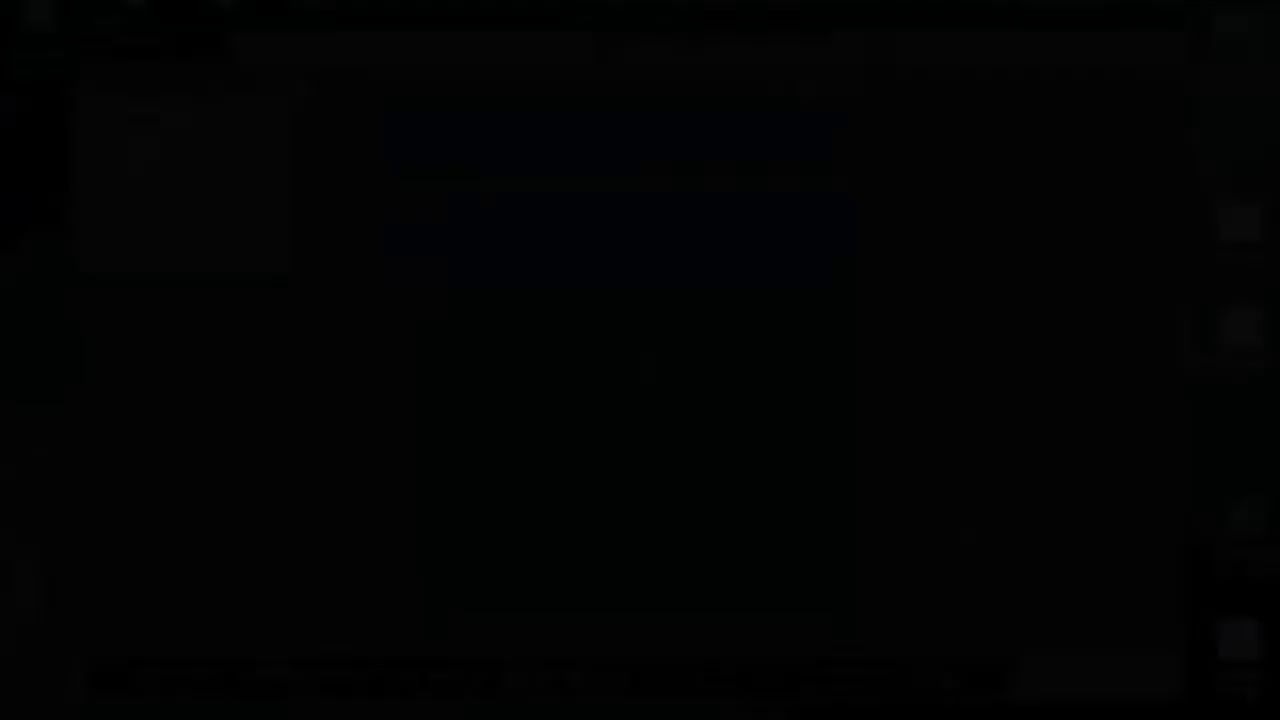